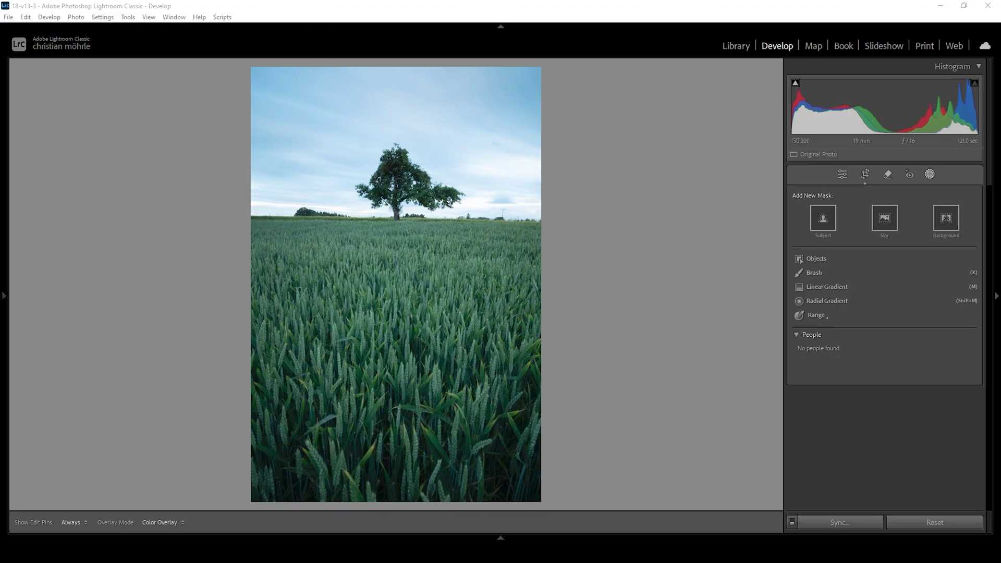
- Leave the masking tools and expand the Basic panel for global adjustments
key(shift+w)
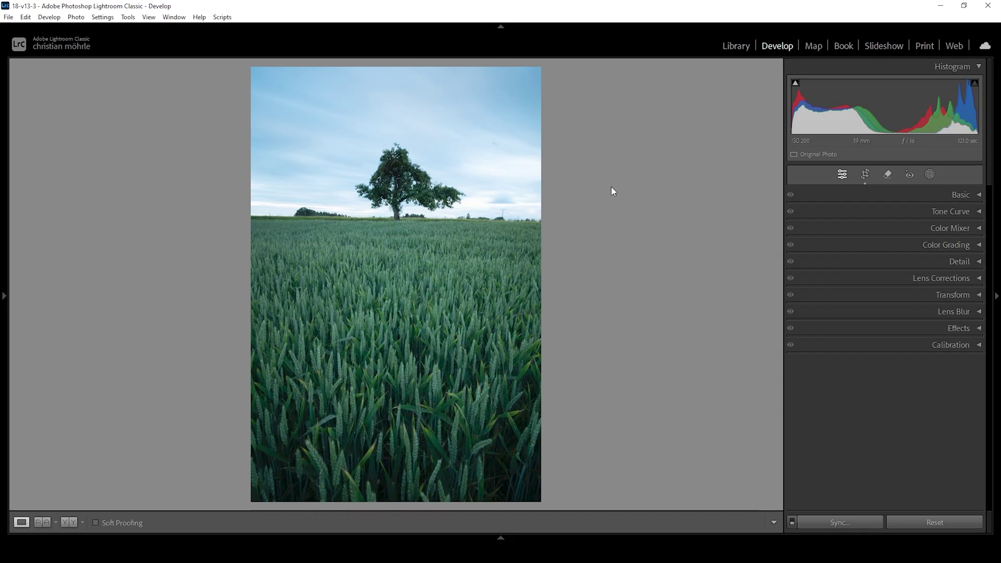
click(980, 196)
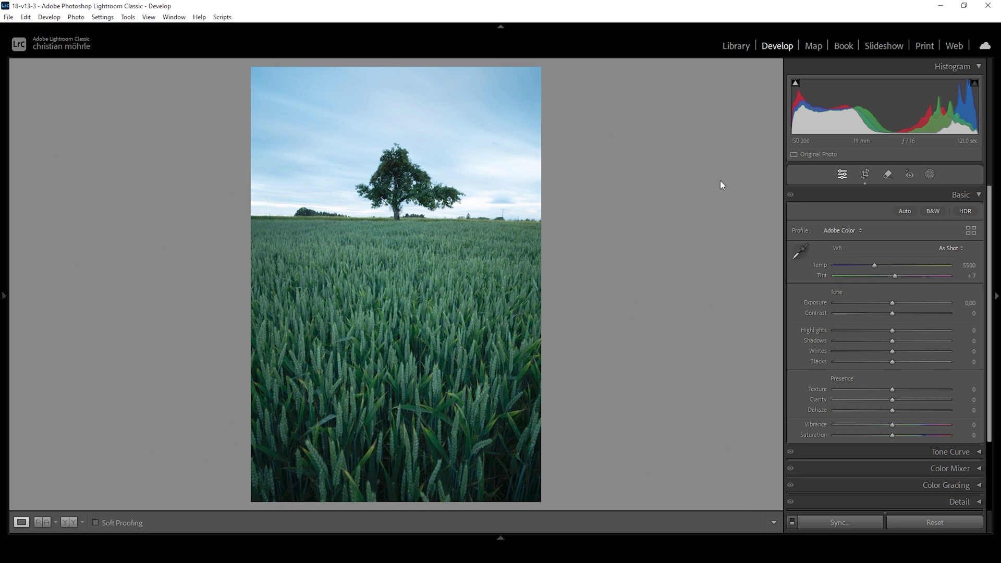
- Convert the tree-and-wheat-field photo to black and white (Adobe Monochrome profile)
click(934, 211)
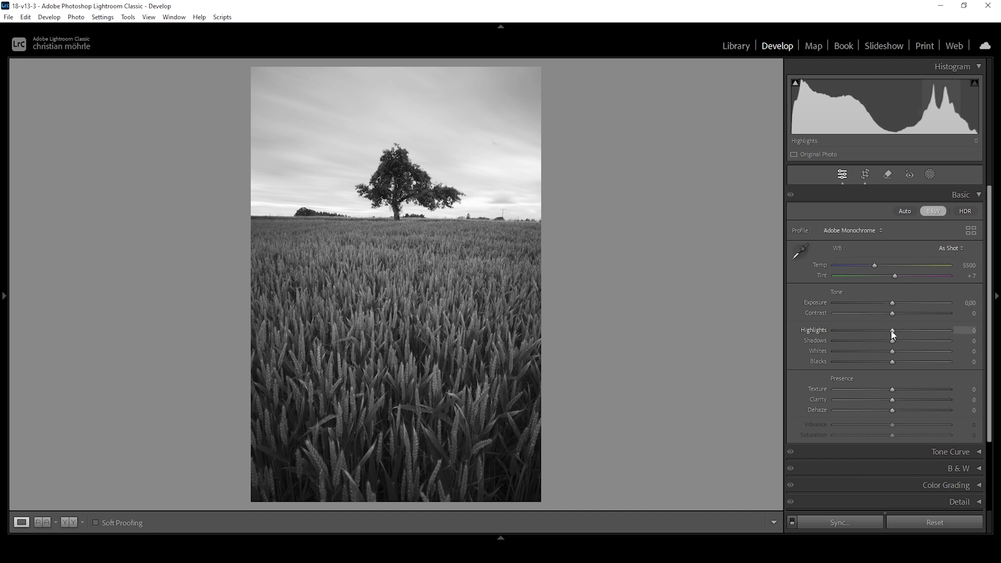
- Set Highlights to −100, Blacks to +11 while checking clipping, and Shadows to −12
drag(881, 332, 813, 332)
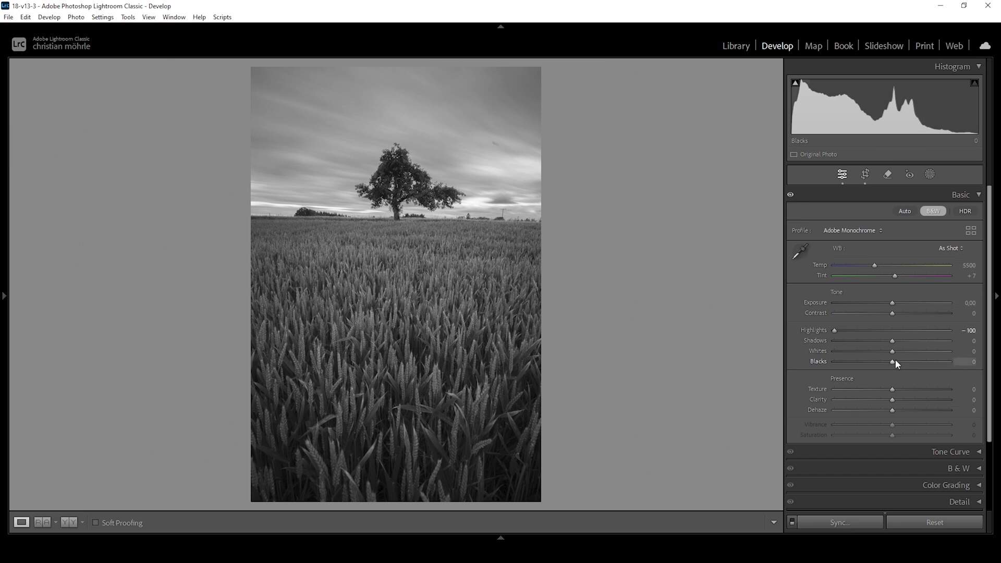
drag(892, 362, 901, 362)
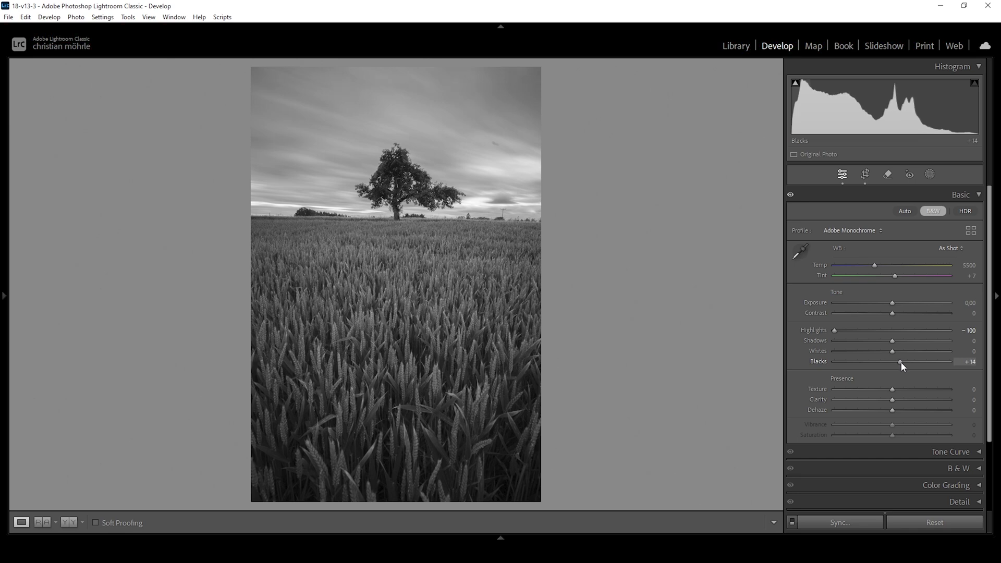
drag(901, 361, 900, 362)
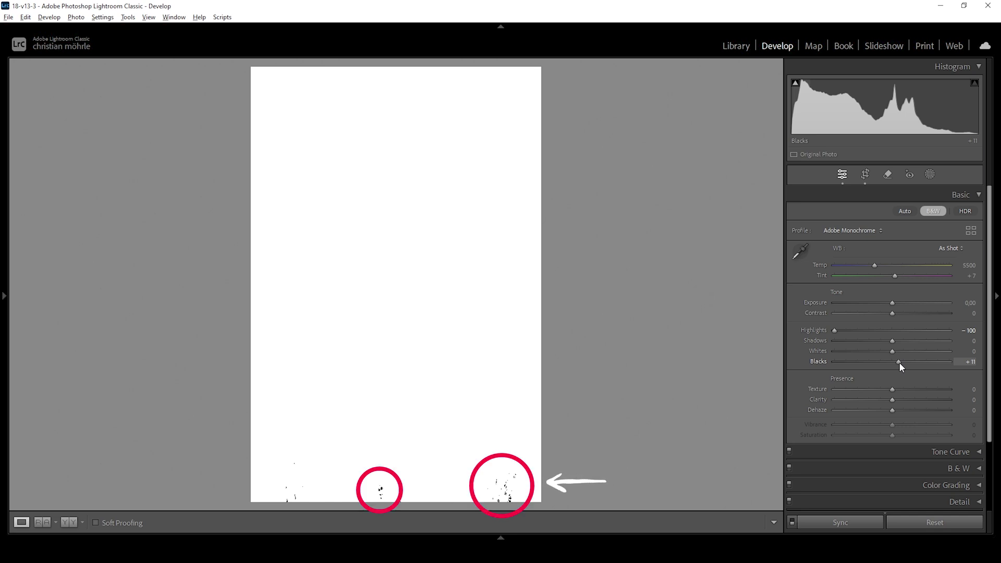
drag(900, 361, 900, 362)
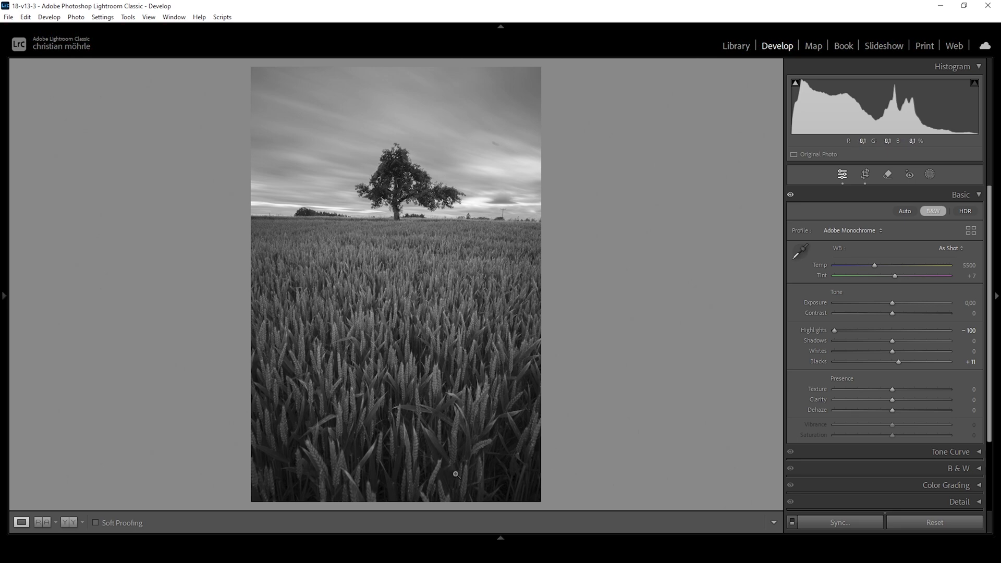
click(893, 342)
drag(892, 343, 883, 342)
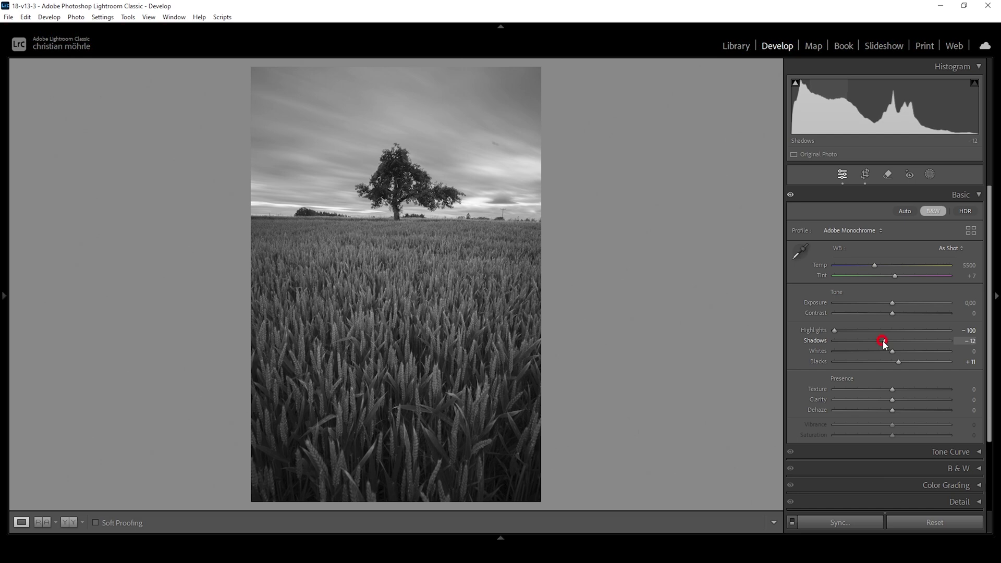
- Set Contrast +3, Texture +11, Clarity +7 and Dehaze +7, then nudge Temp up
drag(893, 314, 894, 315)
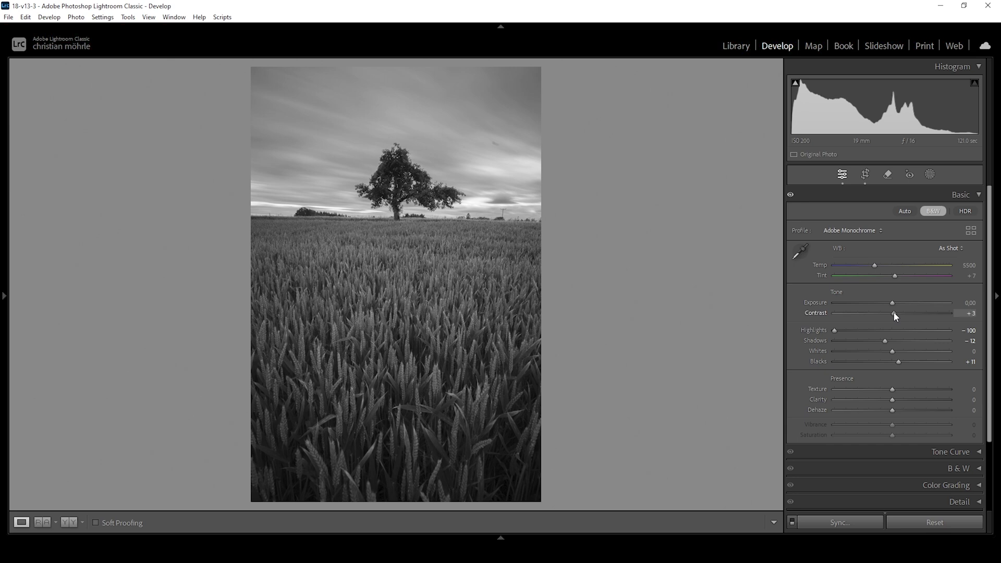
click(895, 315)
drag(893, 389, 897, 389)
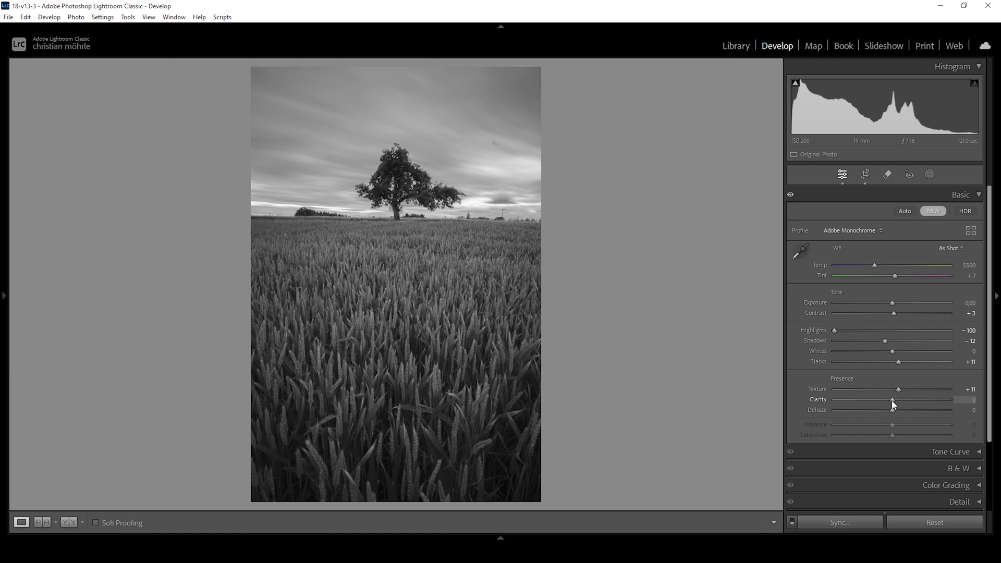
drag(892, 400, 895, 400)
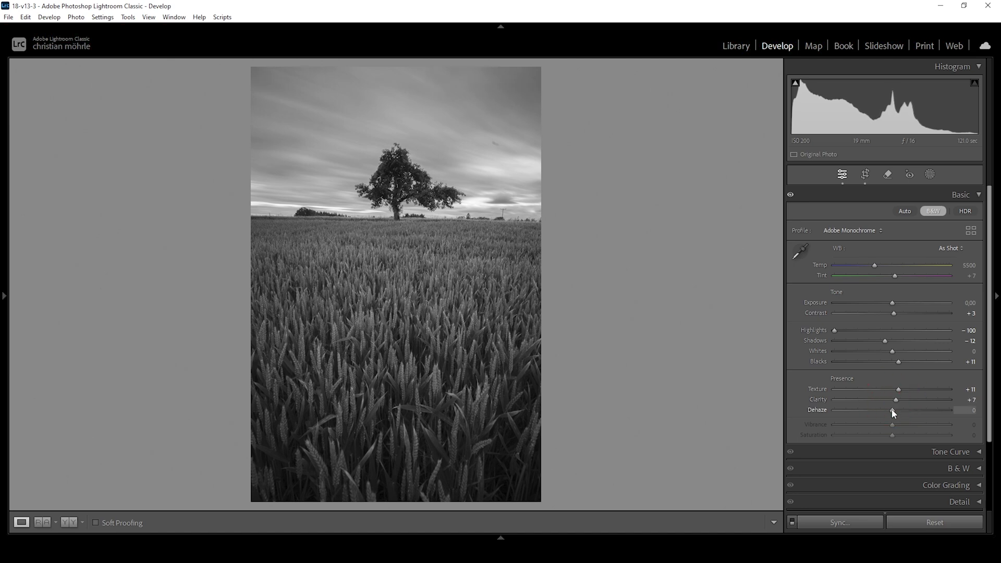
drag(894, 411, 896, 410)
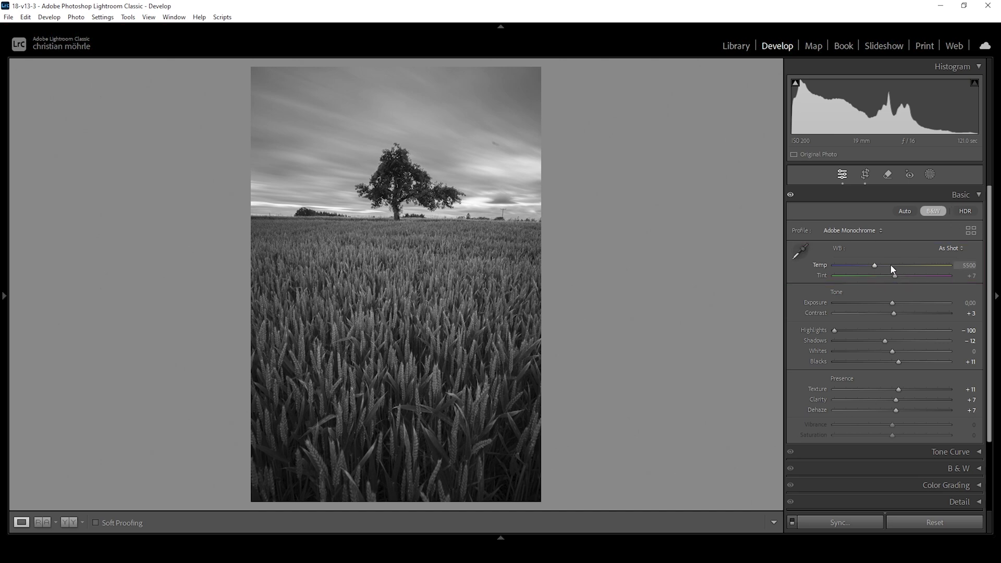
click(876, 267)
- Set the white balance to Temp 7339 and Tint +12
drag(877, 266, 901, 266)
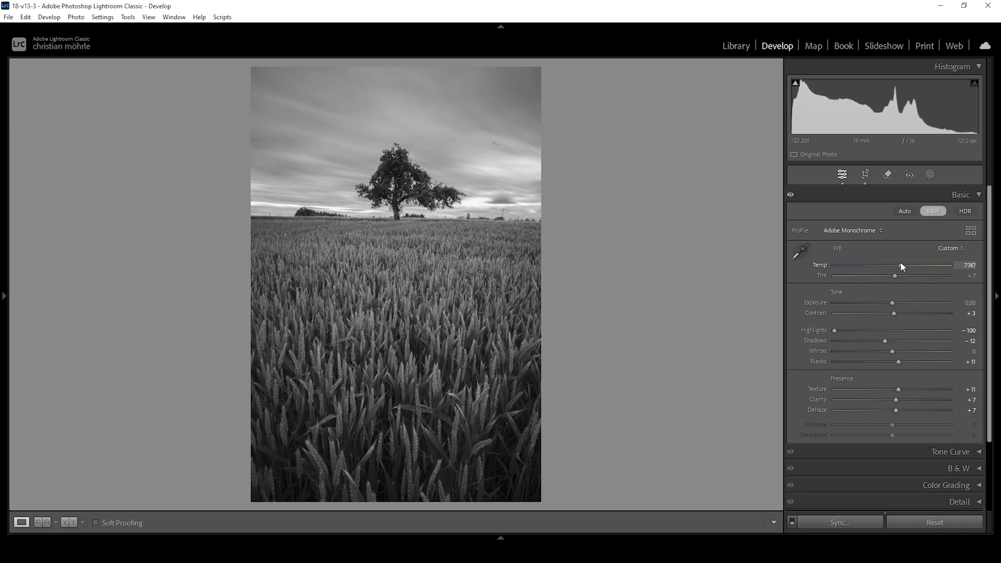
mouse_move(902, 266)
mouse_down()
mouse_move(883, 272)
mouse_move(913, 267)
mouse_up()
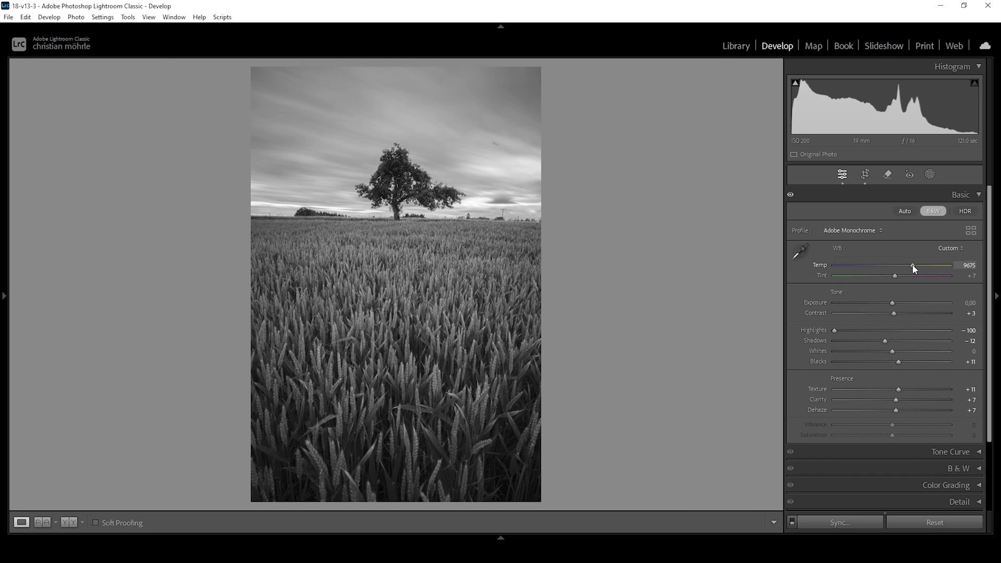
drag(913, 267, 897, 267)
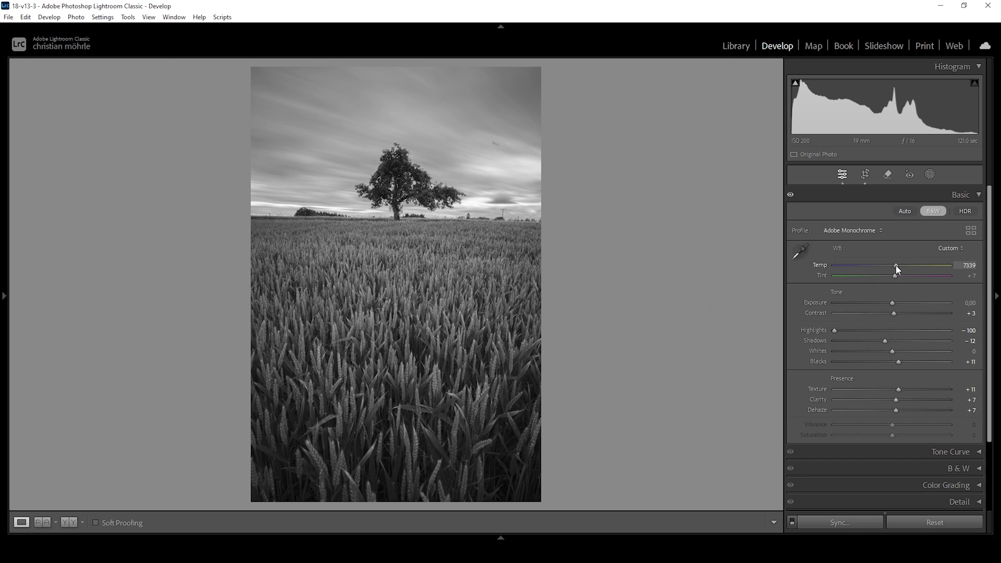
drag(896, 268, 896, 267)
mouse_move(899, 277)
mouse_down()
mouse_move(887, 277)
mouse_move(908, 277)
mouse_move(872, 278)
mouse_move(946, 281)
mouse_move(900, 281)
mouse_up()
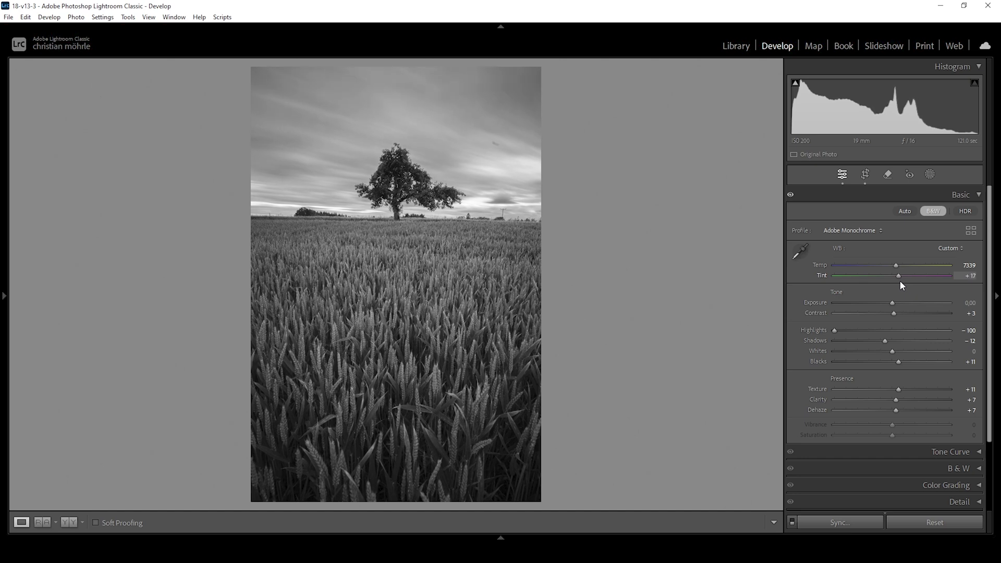
drag(900, 280, 898, 280)
click(42, 522)
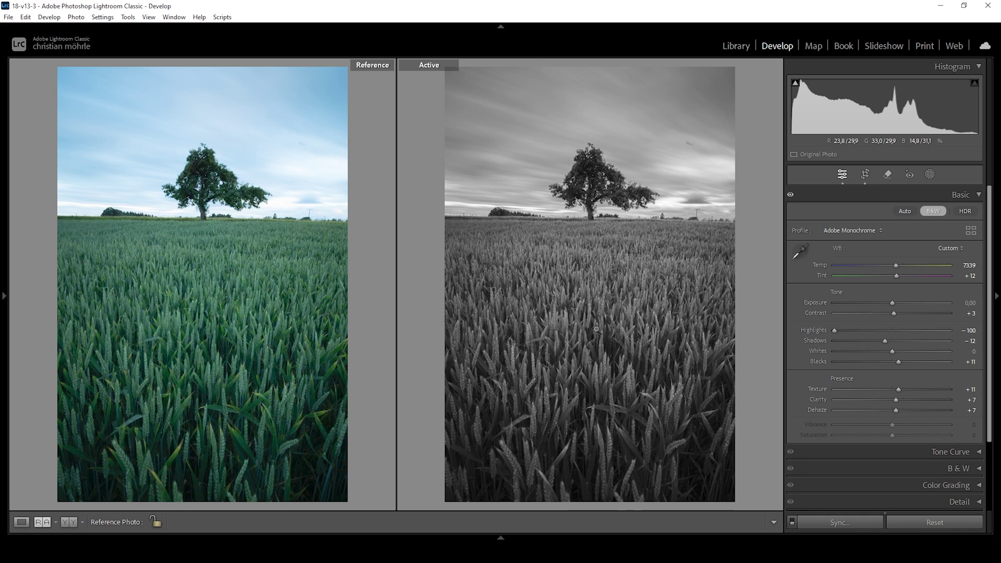
click(22, 521)
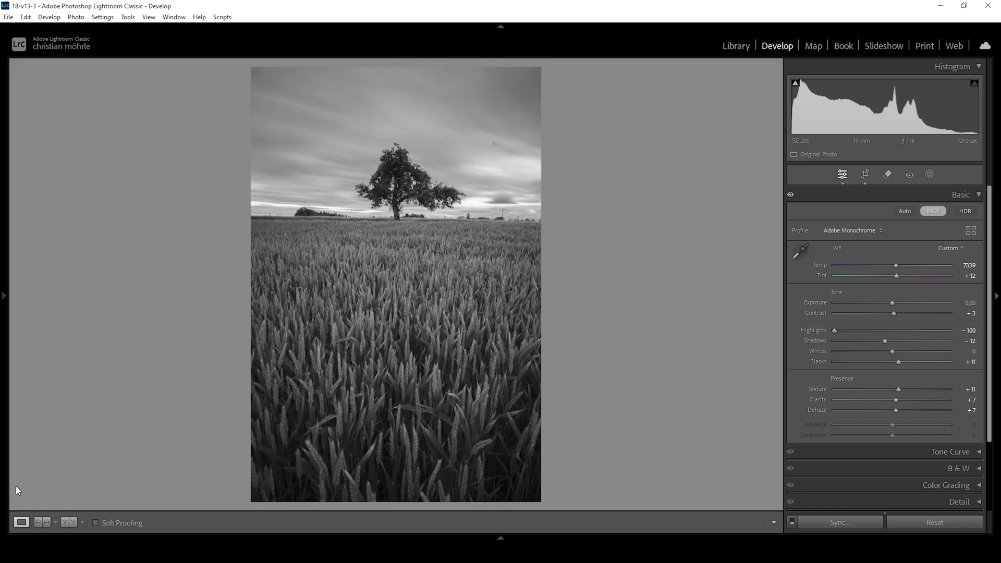
- Mask the sky and subtract a linear gradient rising from the horizon
click(931, 178)
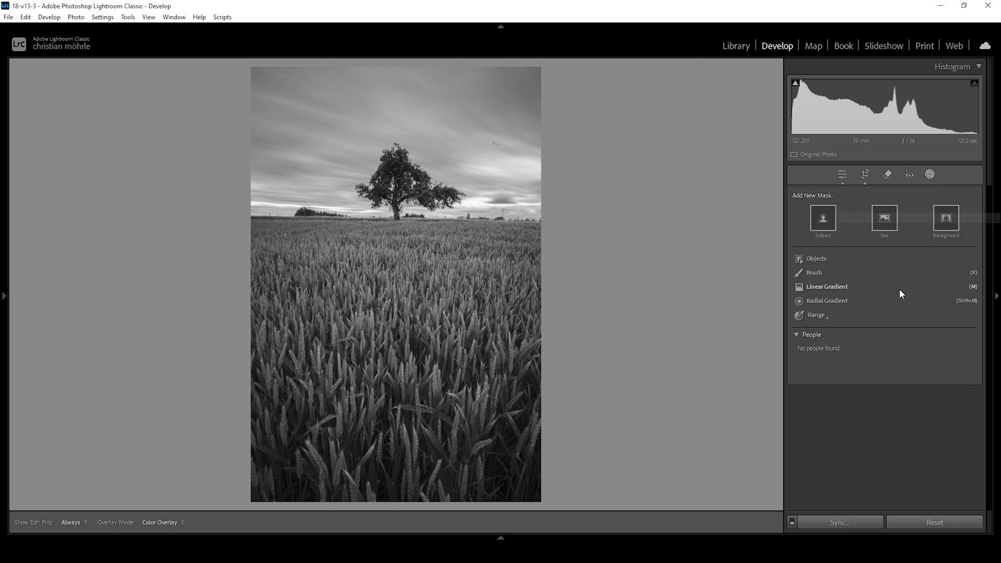
click(885, 219)
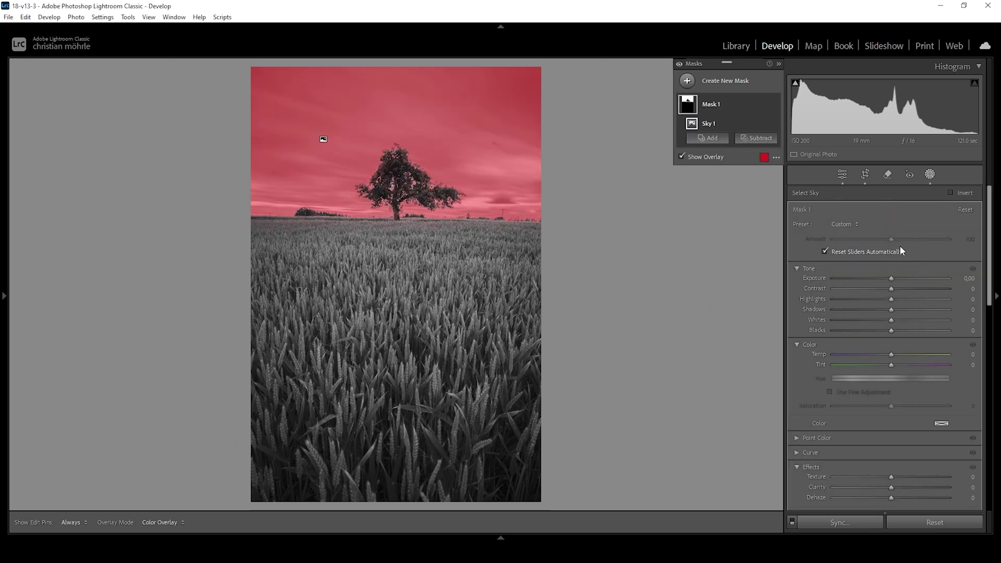
click(757, 138)
click(770, 252)
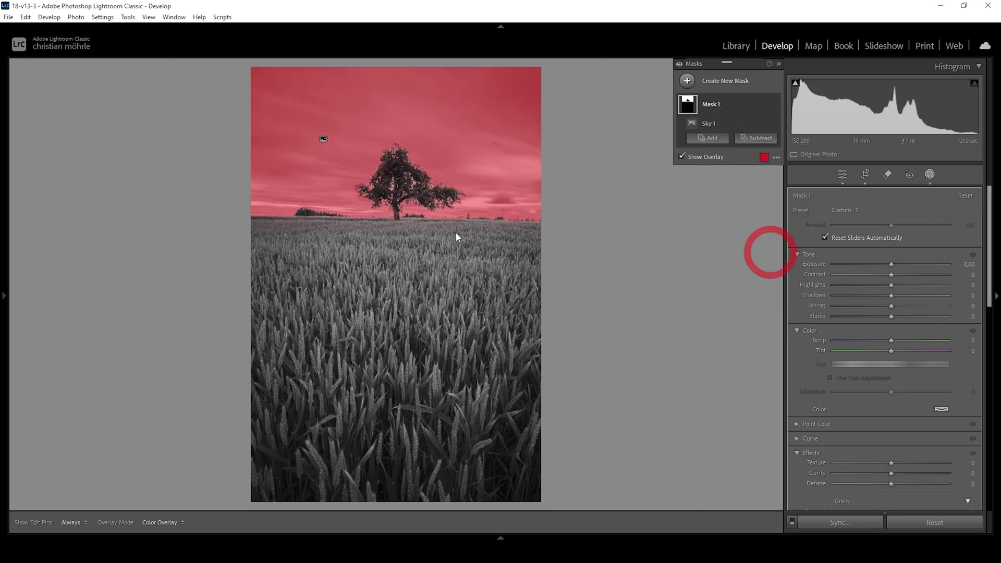
drag(399, 219, 398, 137)
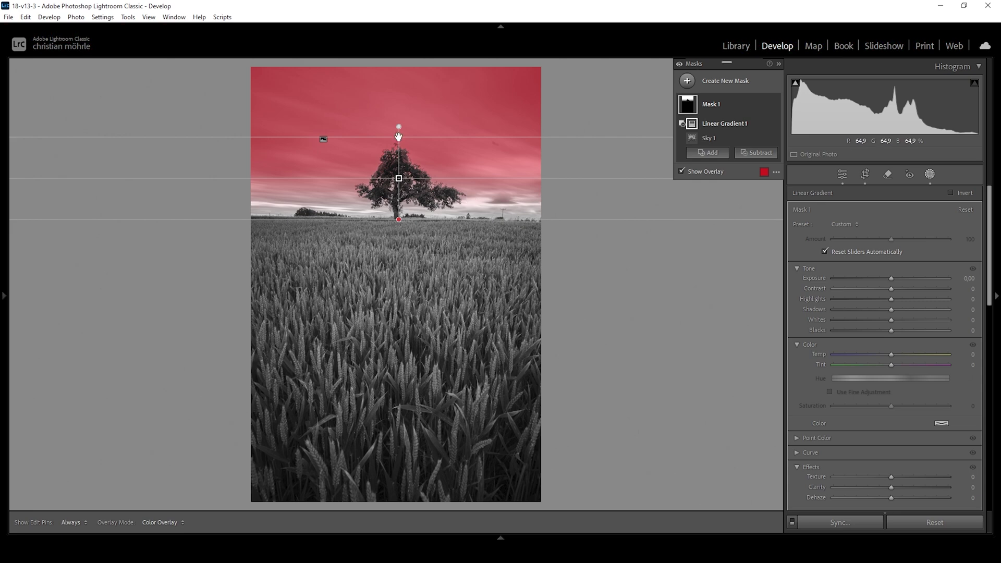
drag(398, 137, 402, 117)
- Give the sky mask Exposure −0.27 and Blacks −17
drag(891, 278, 888, 278)
drag(891, 330, 883, 333)
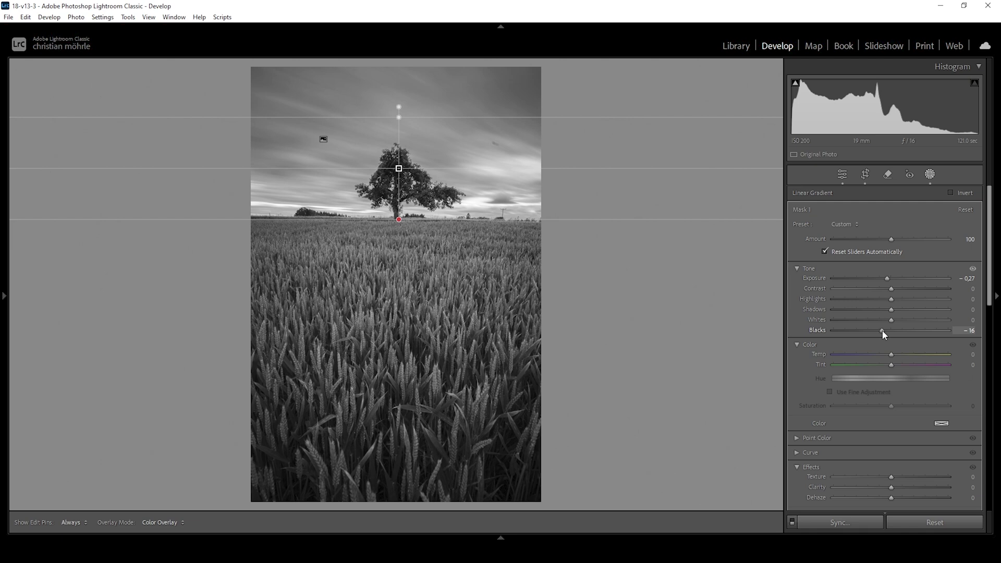
drag(881, 330, 882, 331)
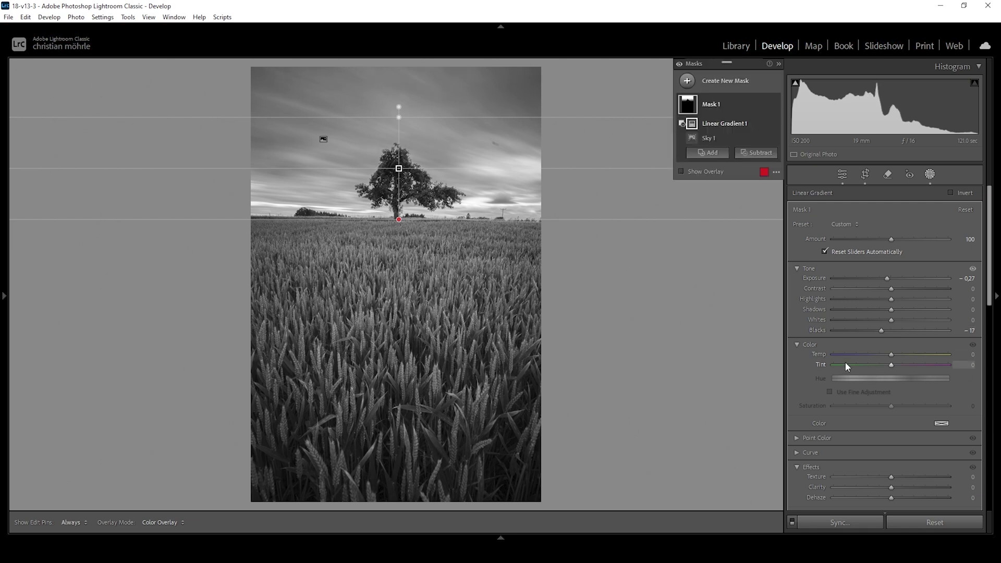
click(687, 82)
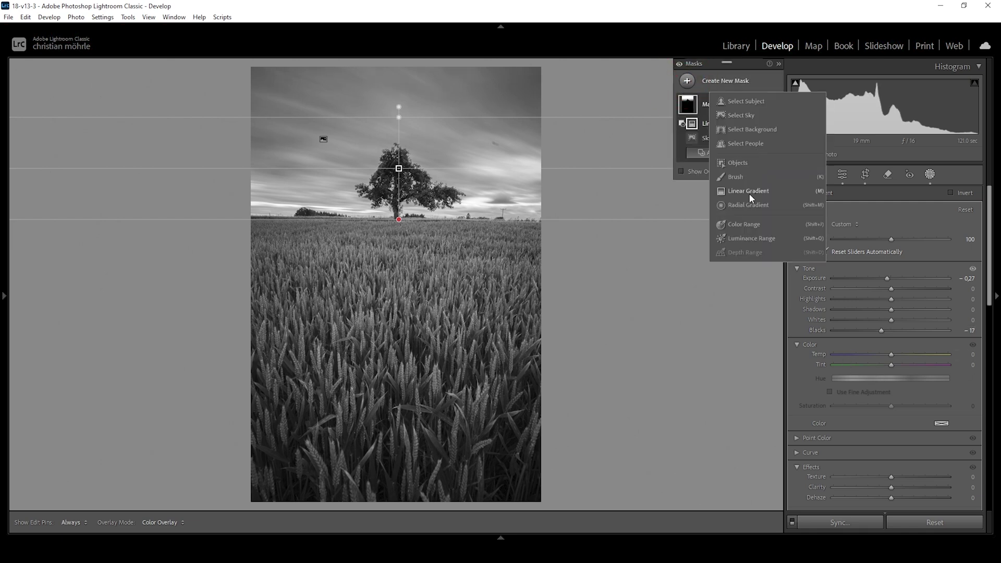
- Add a slightly tilted linear gradient from the top of the sky with Blacks −42
click(749, 192)
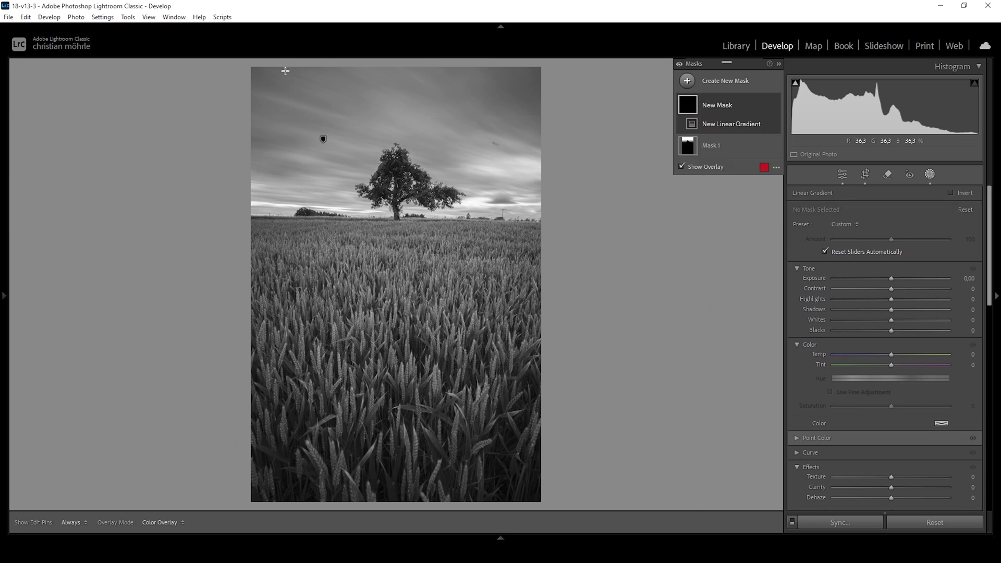
drag(280, 69, 311, 187)
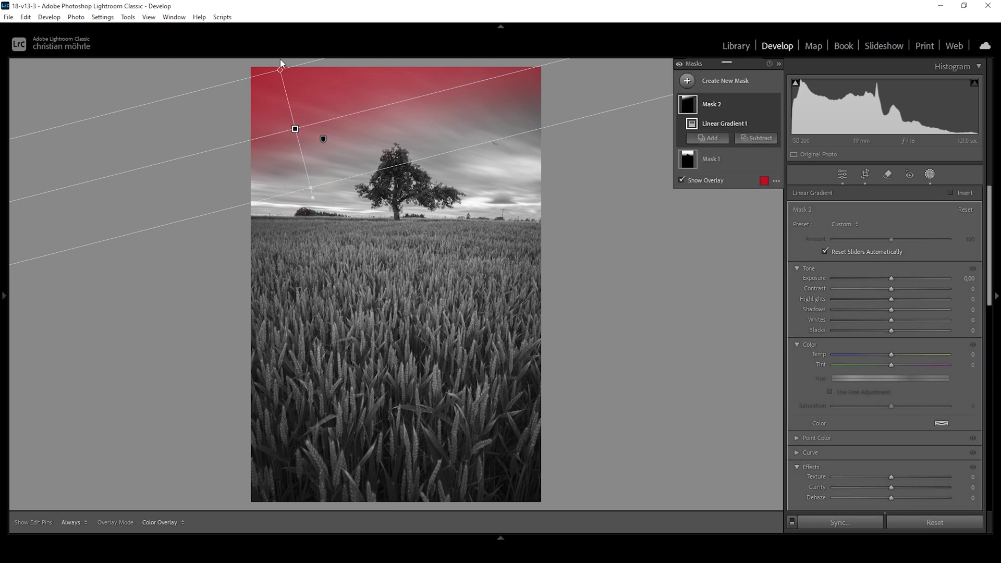
drag(280, 69, 278, 60)
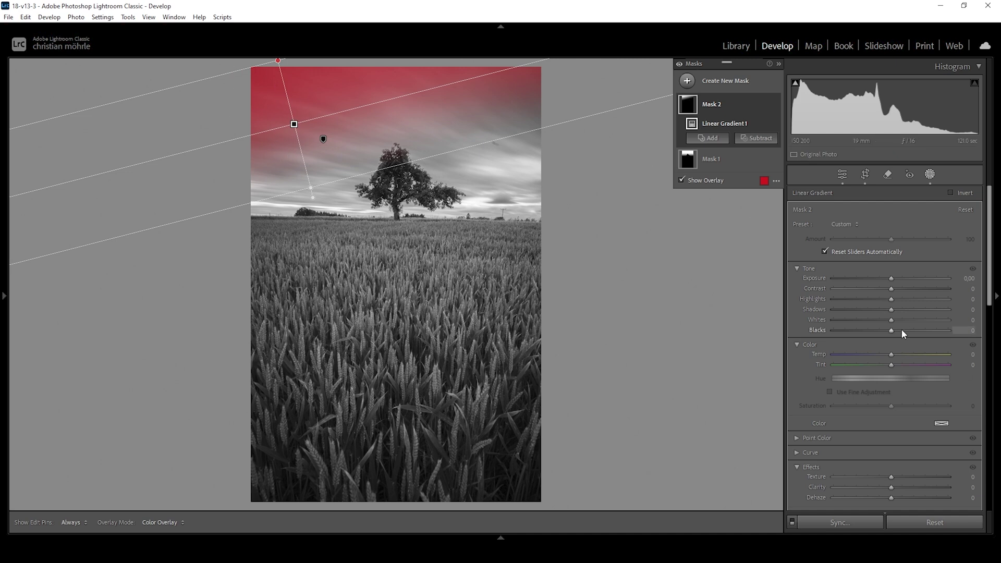
drag(892, 332, 868, 332)
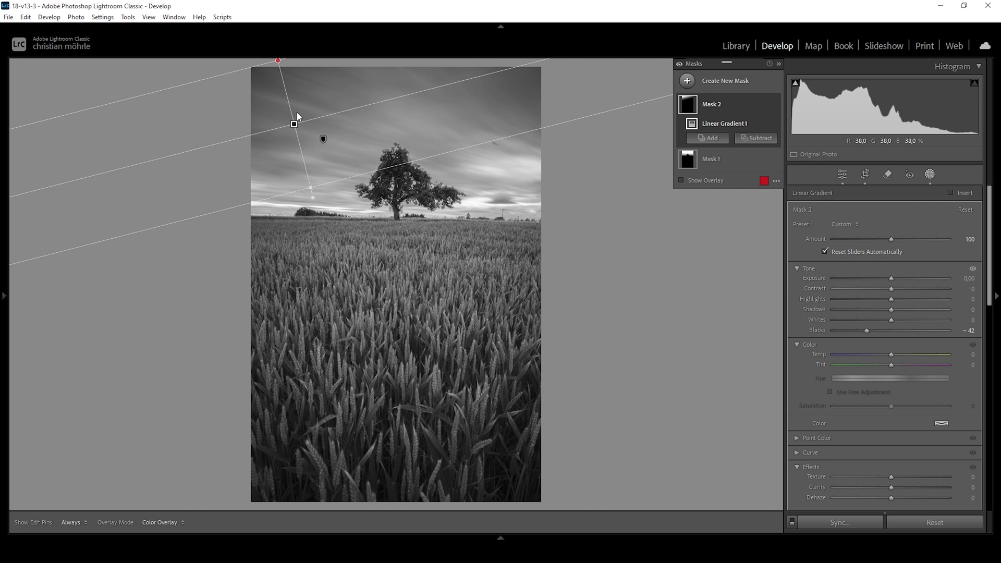
- Add a sky linear gradient with Exposure −0.31 and Contrast 33, adjusting its edges
right_click(720, 104)
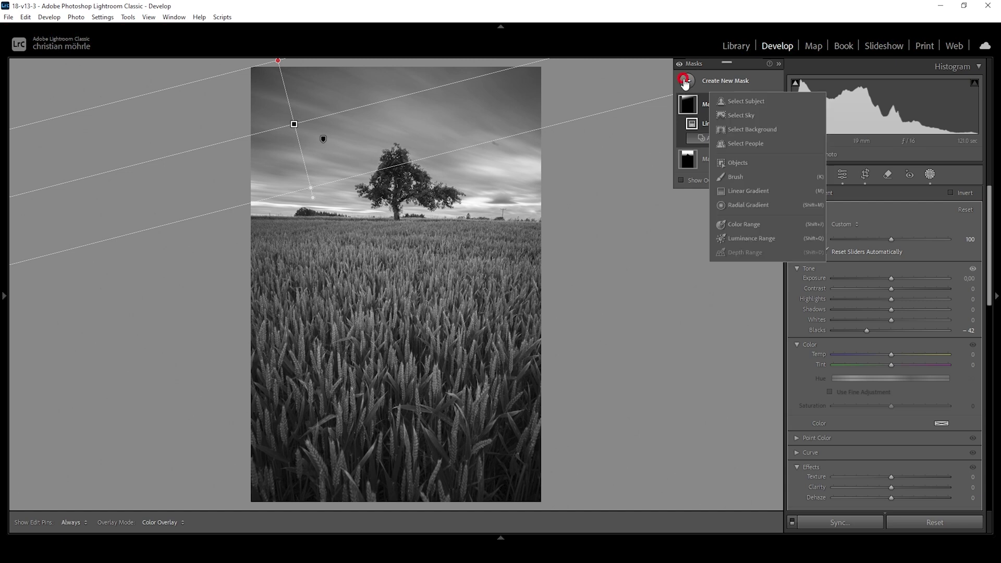
click(755, 192)
drag(391, 66, 391, 157)
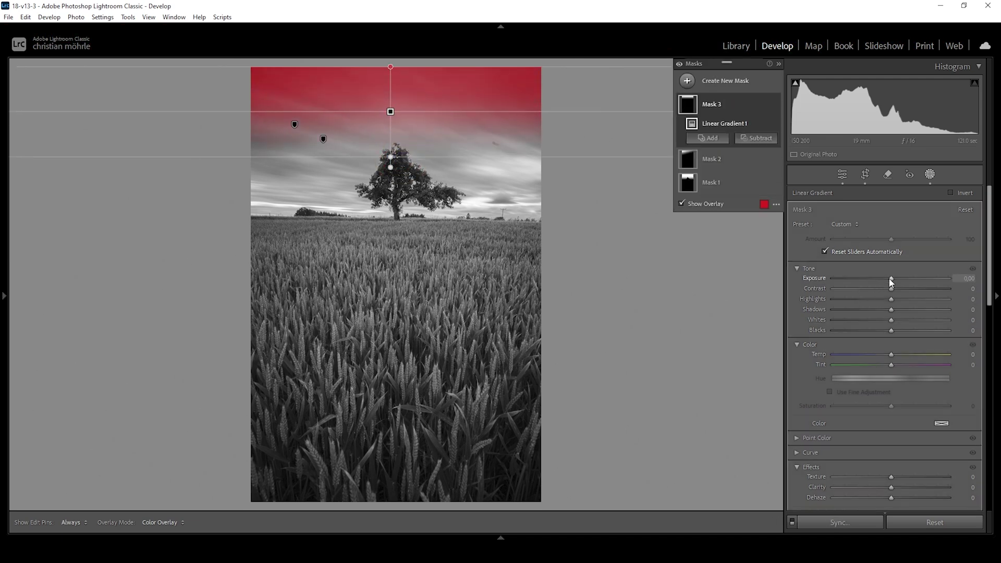
drag(891, 282, 888, 282)
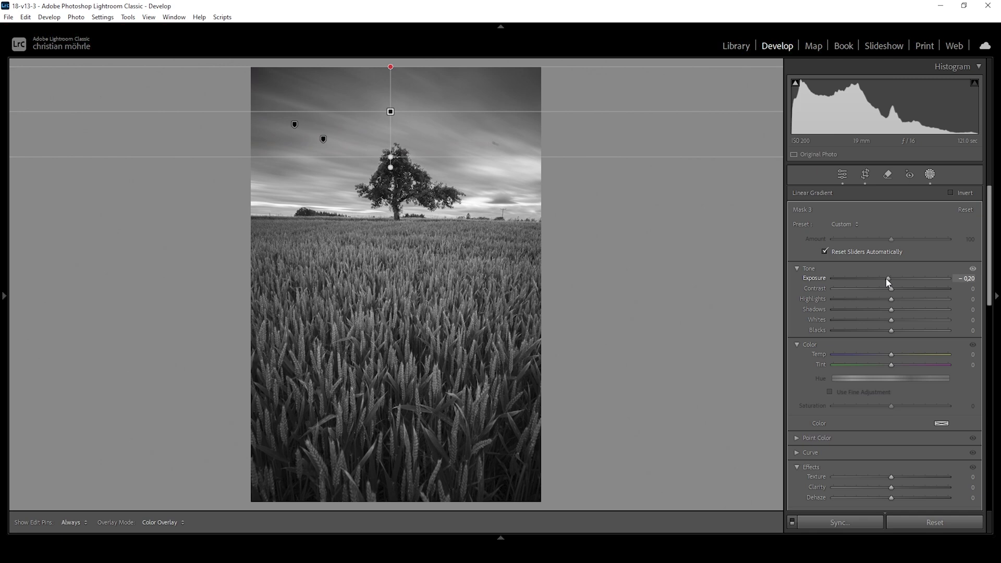
drag(888, 282, 888, 283)
drag(887, 282, 913, 295)
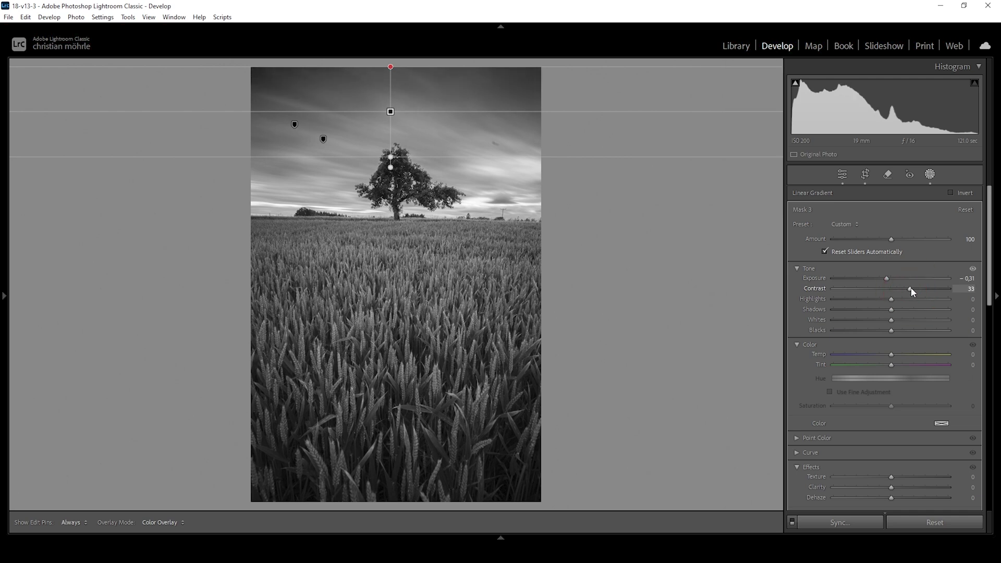
drag(912, 292, 913, 292)
drag(391, 67, 390, 91)
drag(390, 157, 390, 165)
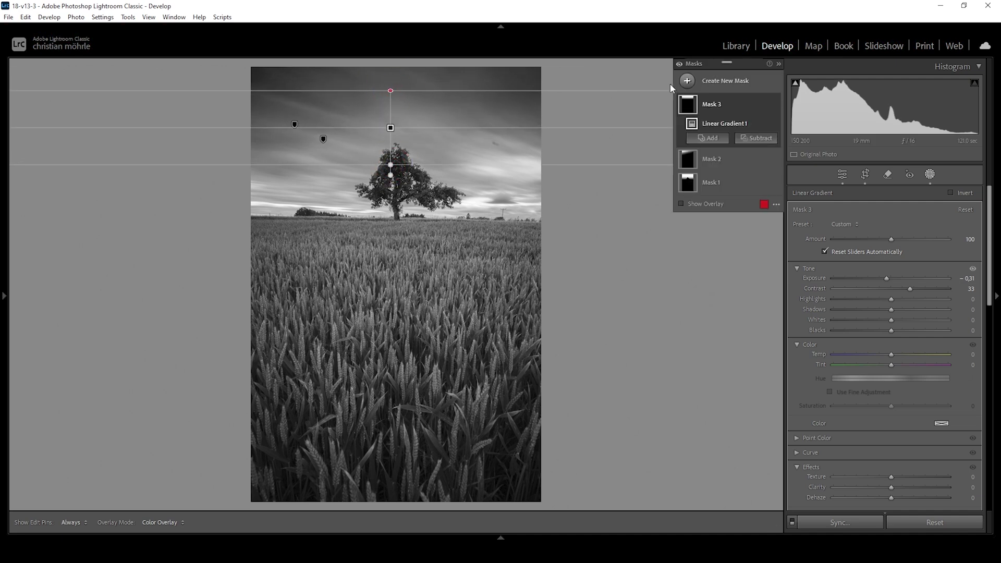
- Add a top-edge linear gradient with Blacks −9, then toggle masks to compare
click(687, 80)
click(753, 192)
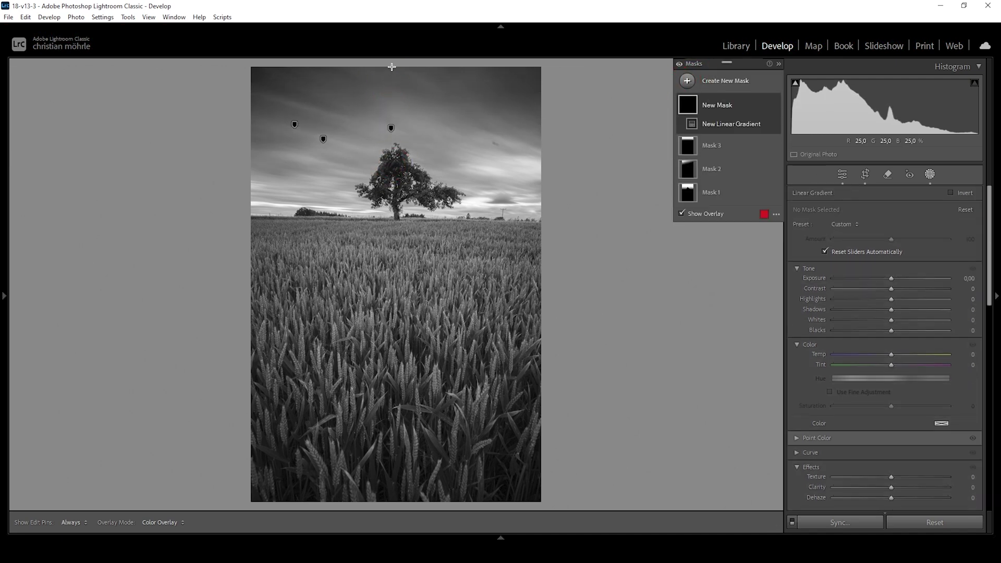
drag(392, 66, 392, 124)
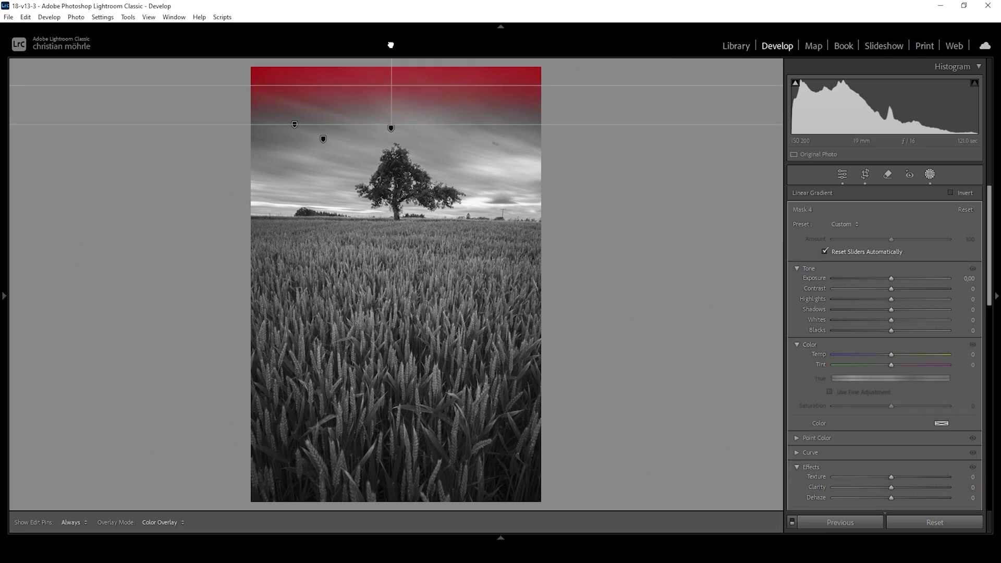
drag(891, 331, 884, 332)
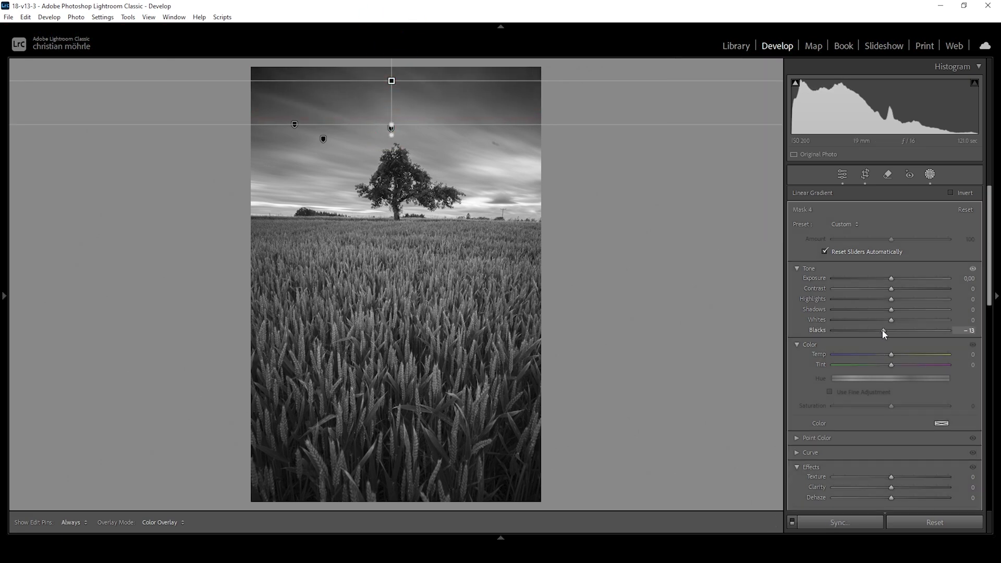
drag(884, 331, 886, 332)
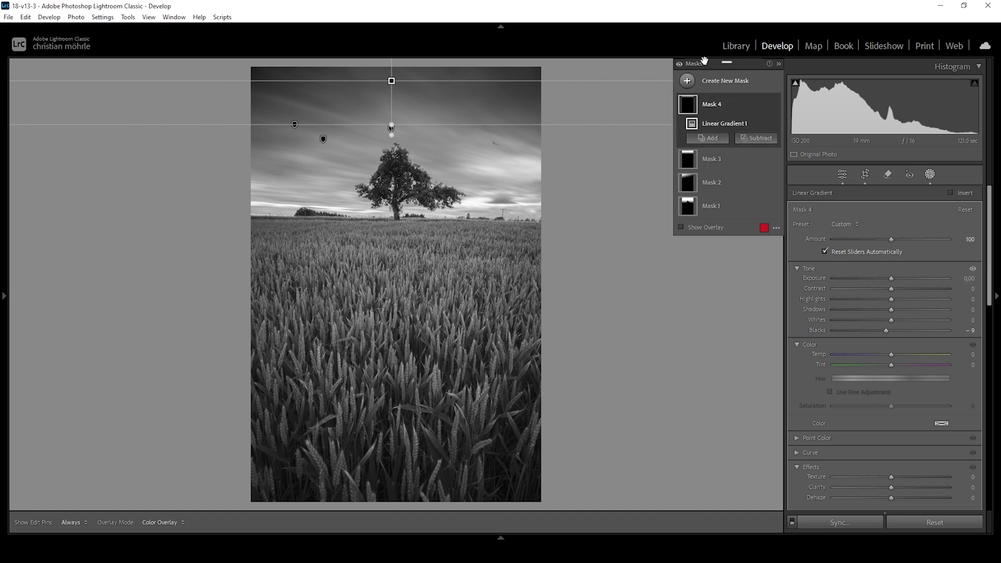
click(679, 65)
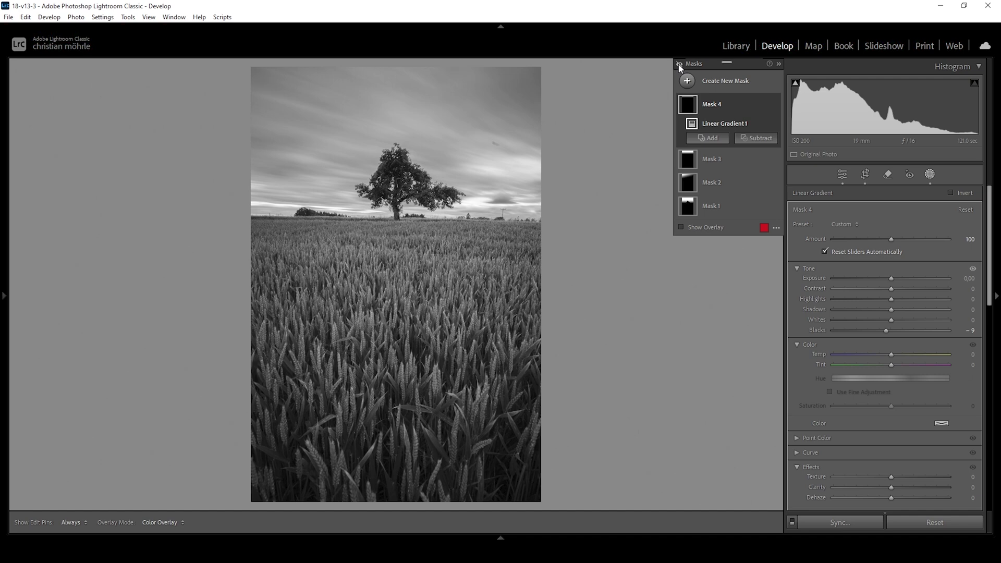
click(680, 65)
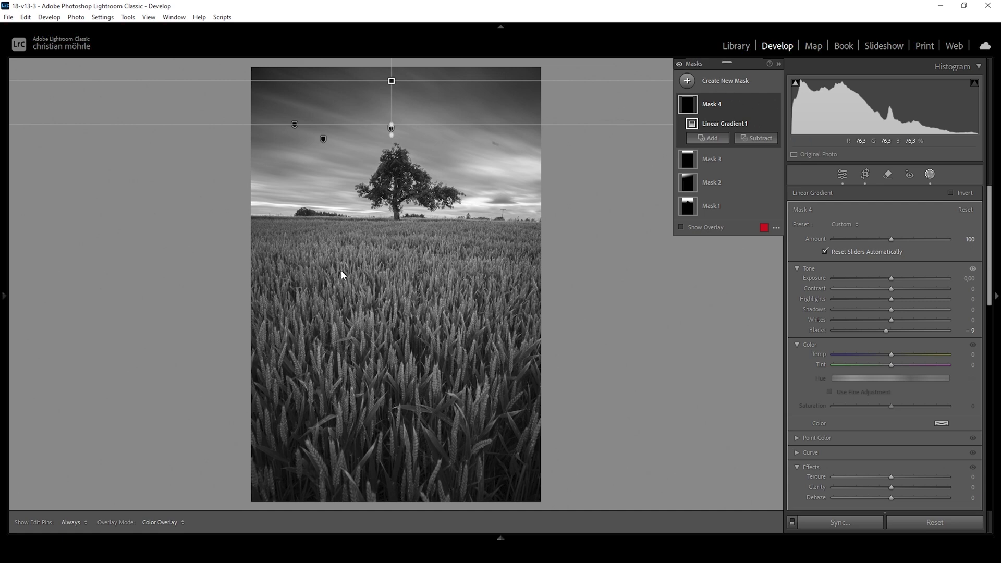
- Draw a radial gradient over the right-hand horizon, shifted right and widened
click(687, 82)
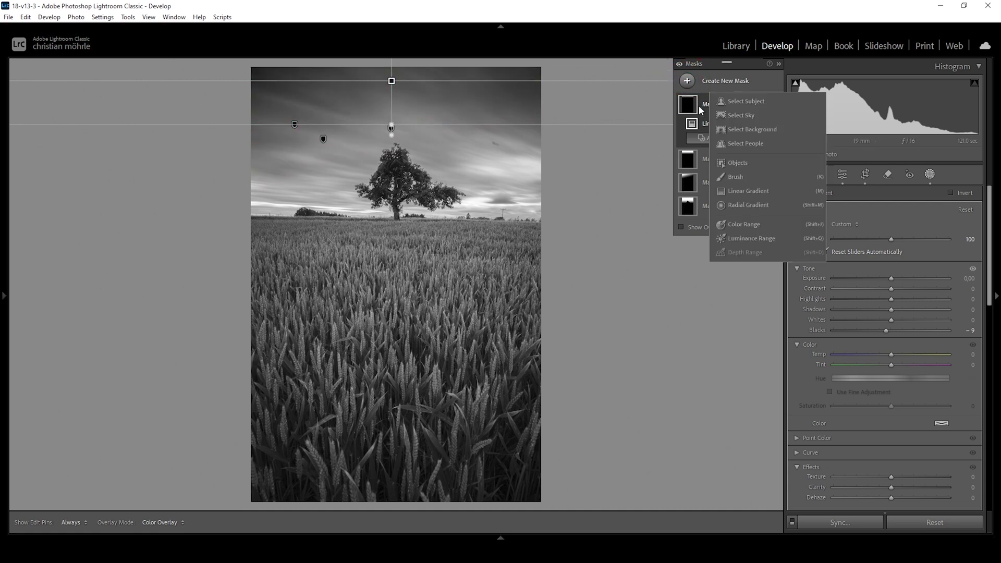
click(755, 204)
drag(517, 205, 604, 245)
drag(527, 212, 552, 220)
drag(464, 216, 436, 215)
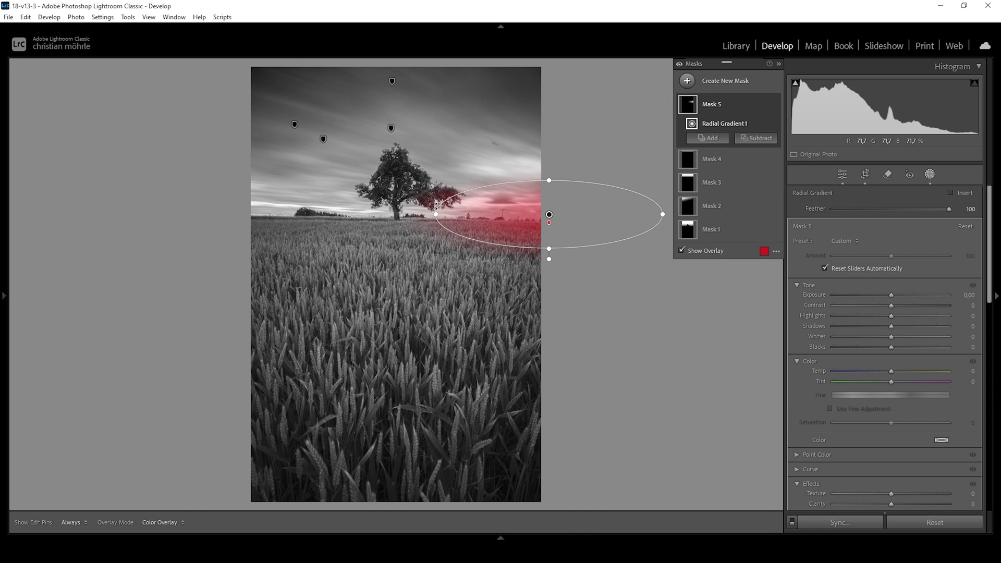
- Set the horizon mask's Whites to 43 and Dehaze to −13
drag(895, 337, 912, 341)
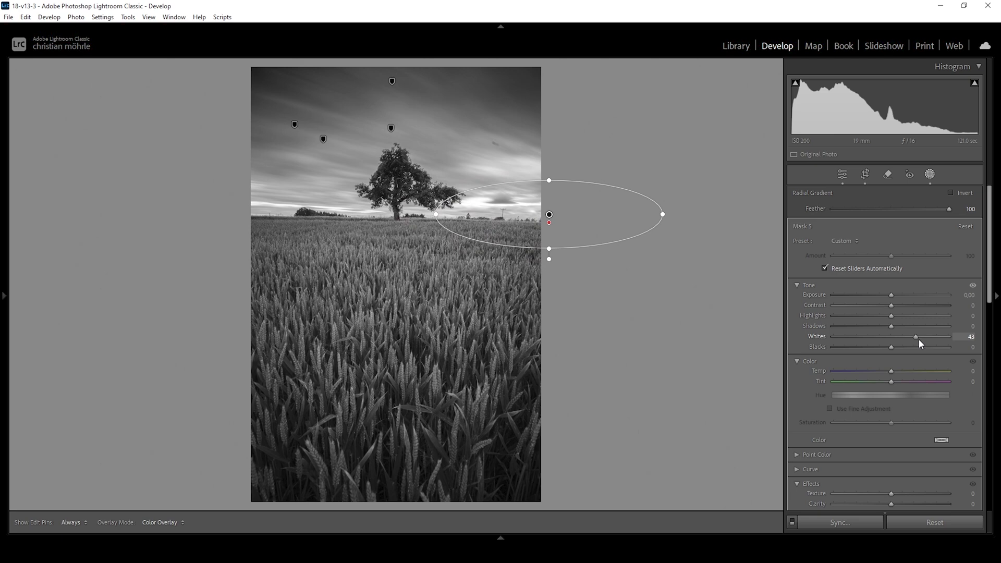
drag(919, 339, 919, 339)
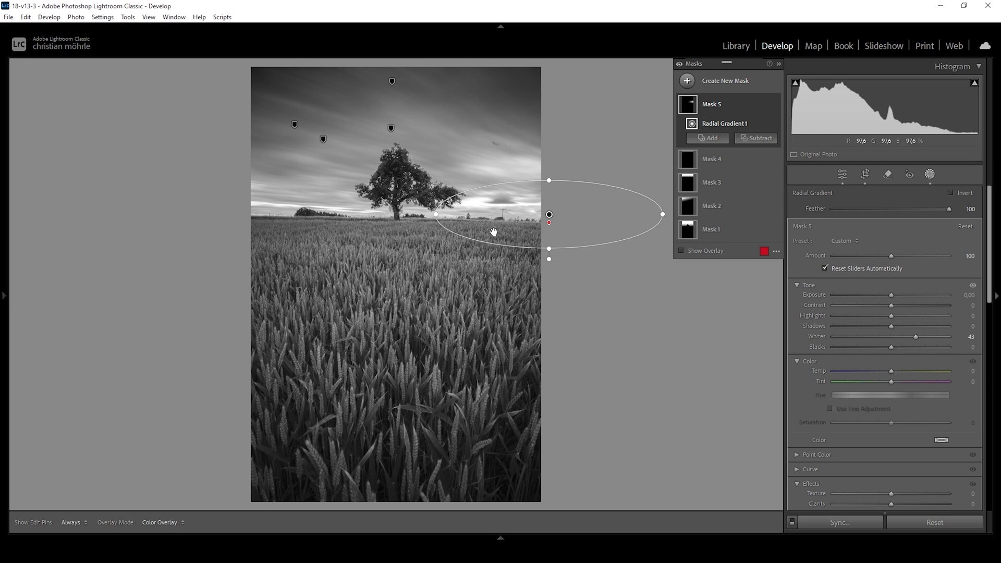
scroll(903, 400, down, 5)
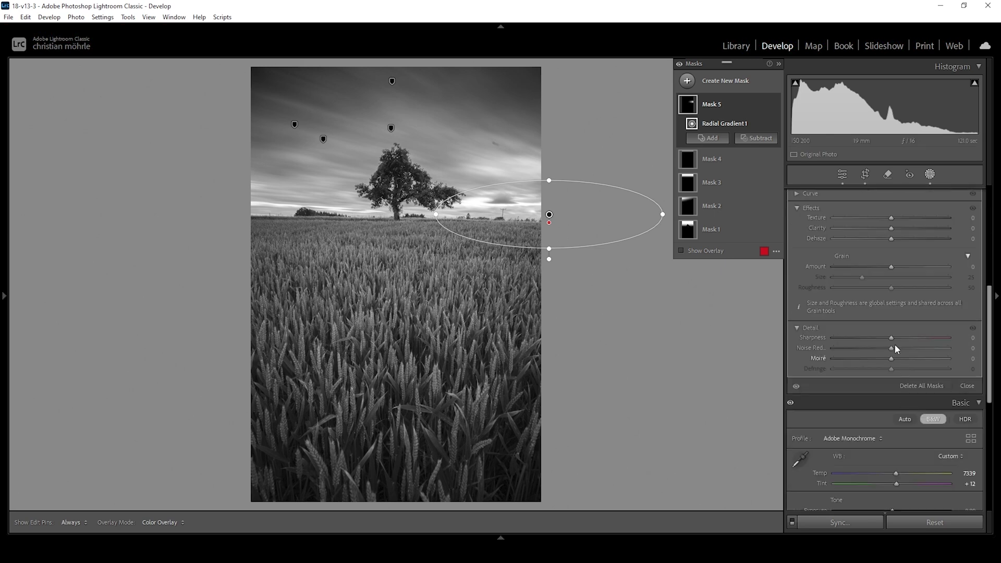
drag(890, 240, 890, 240)
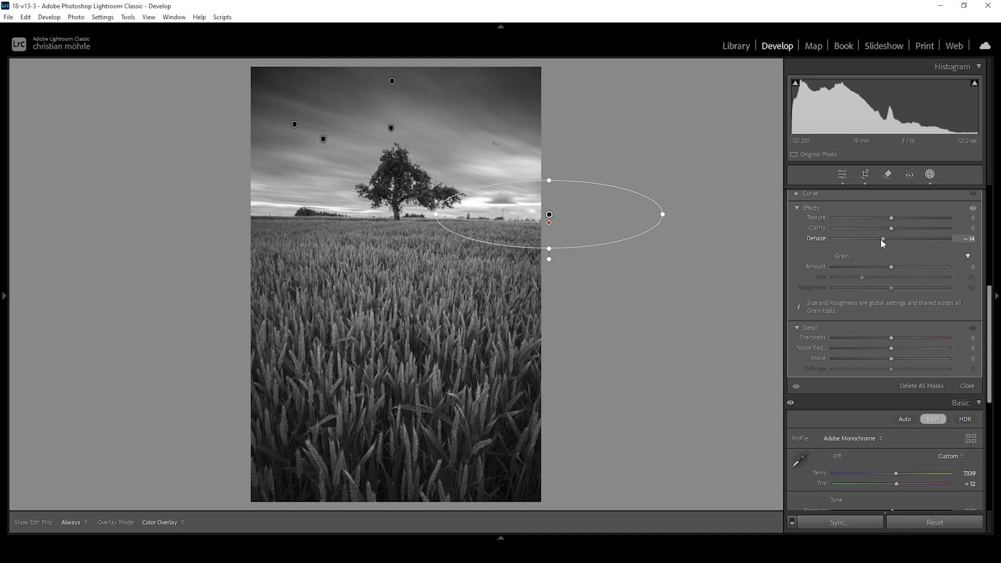
drag(881, 239, 882, 239)
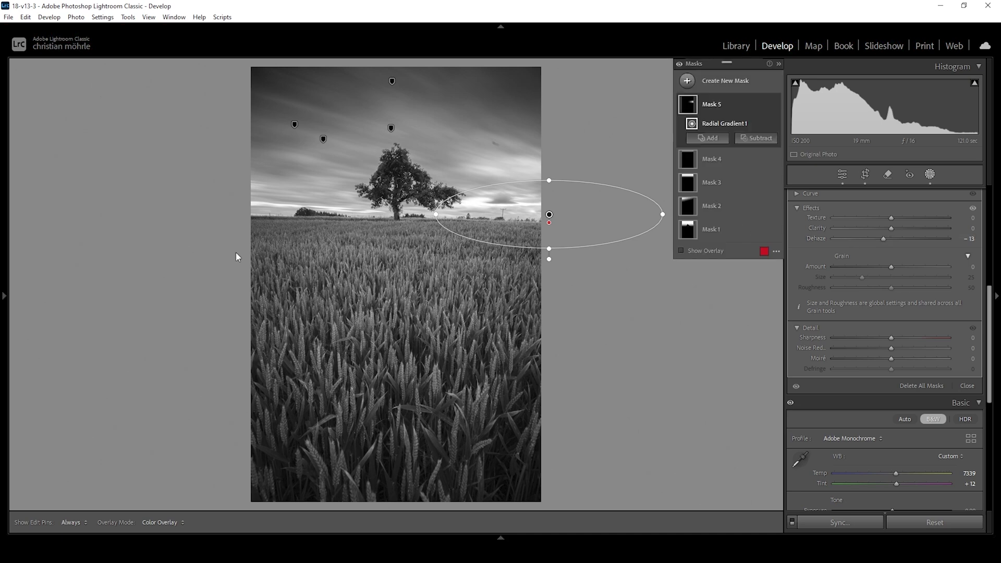
- Add a linear gradient over the lower wheat field, extending its bottom edge
click(687, 81)
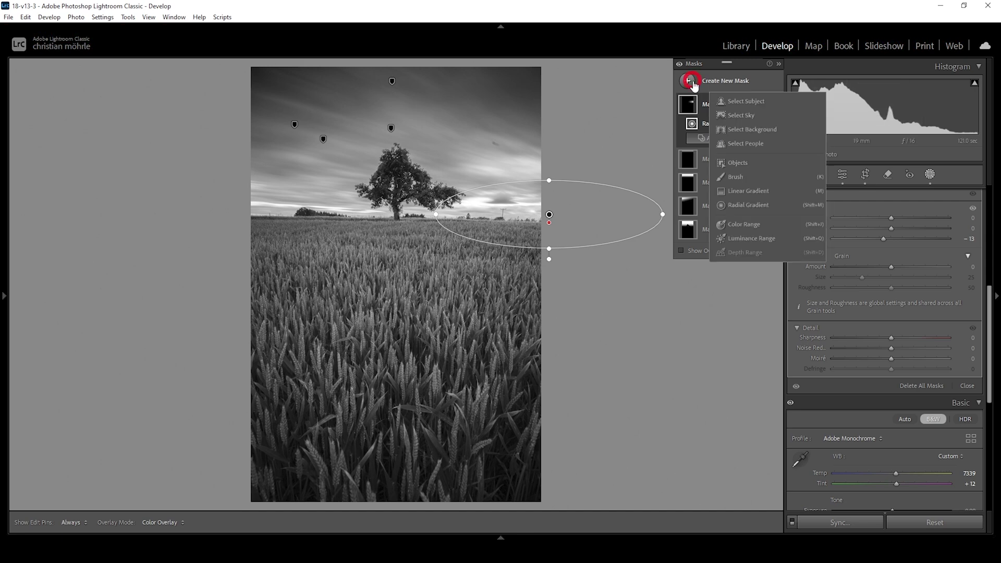
click(751, 190)
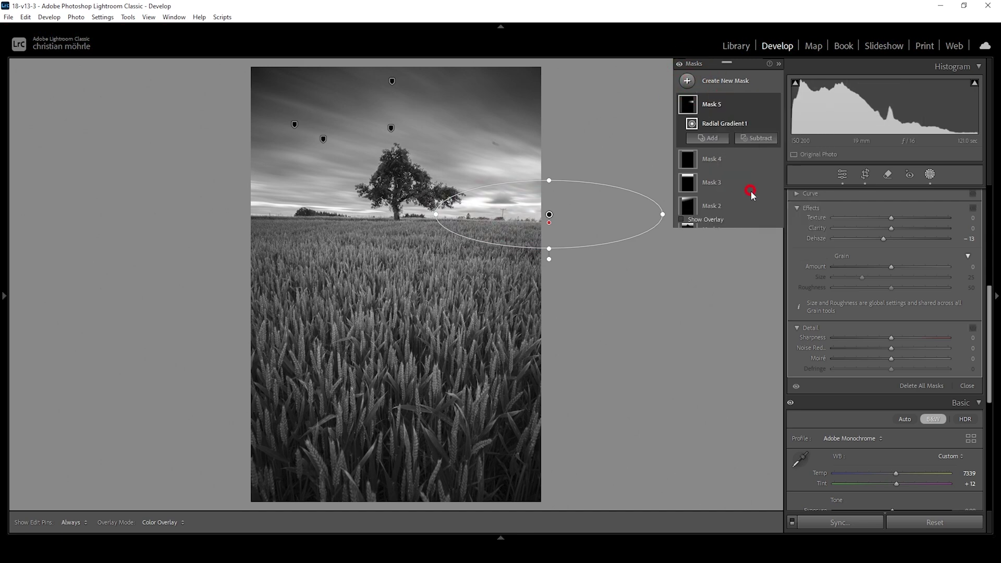
drag(393, 478, 393, 315)
drag(392, 475, 393, 484)
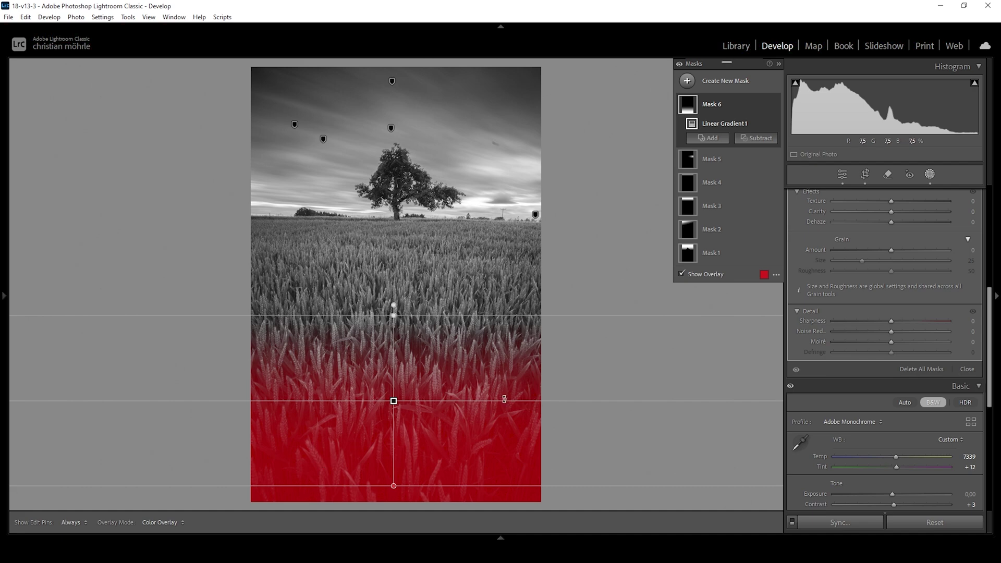
- Set the foreground mask to Highlights −100, Shadows −24, Contrast 27 and Blacks −4
scroll(912, 280, up, 5)
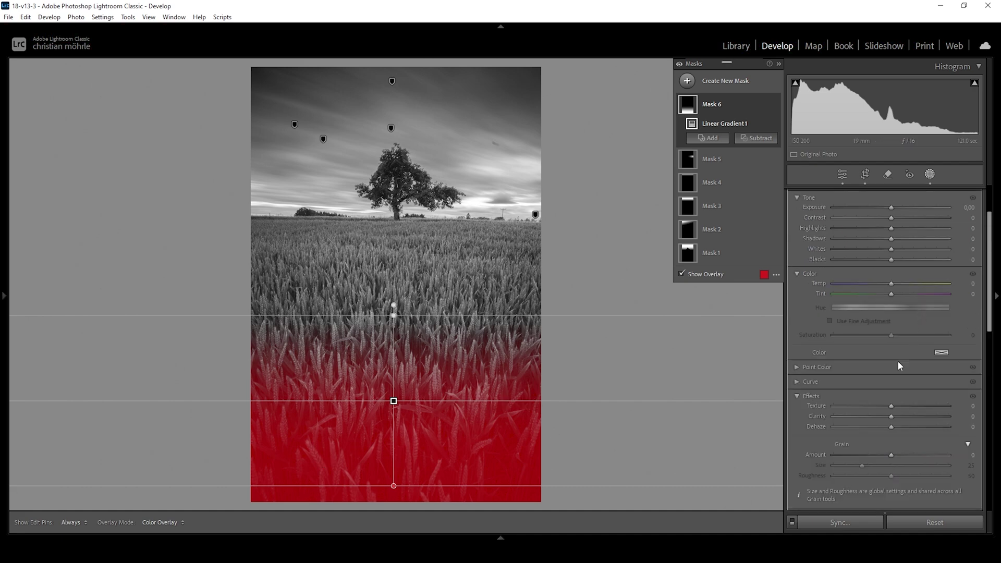
drag(881, 300, 847, 307)
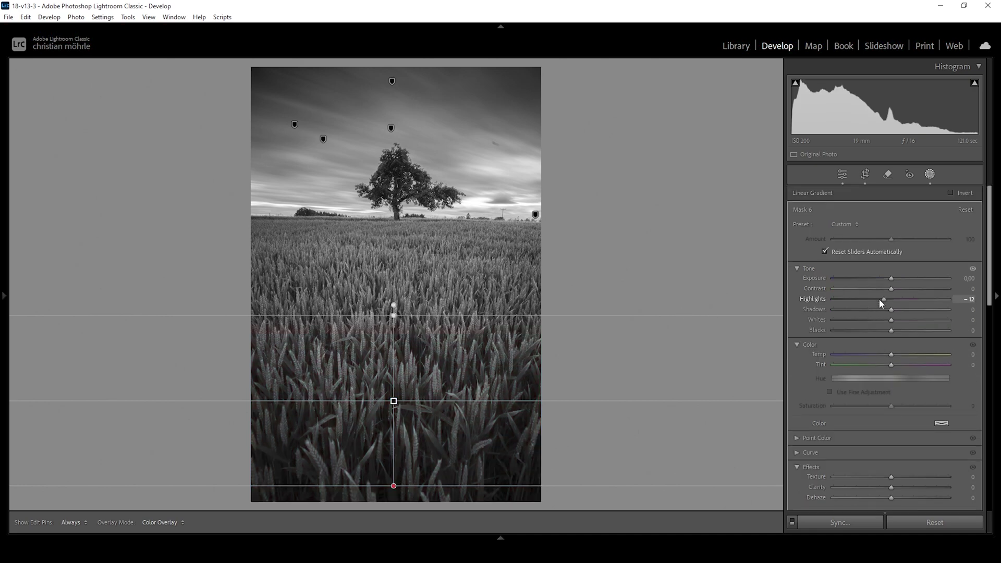
drag(879, 298, 768, 299)
click(737, 292)
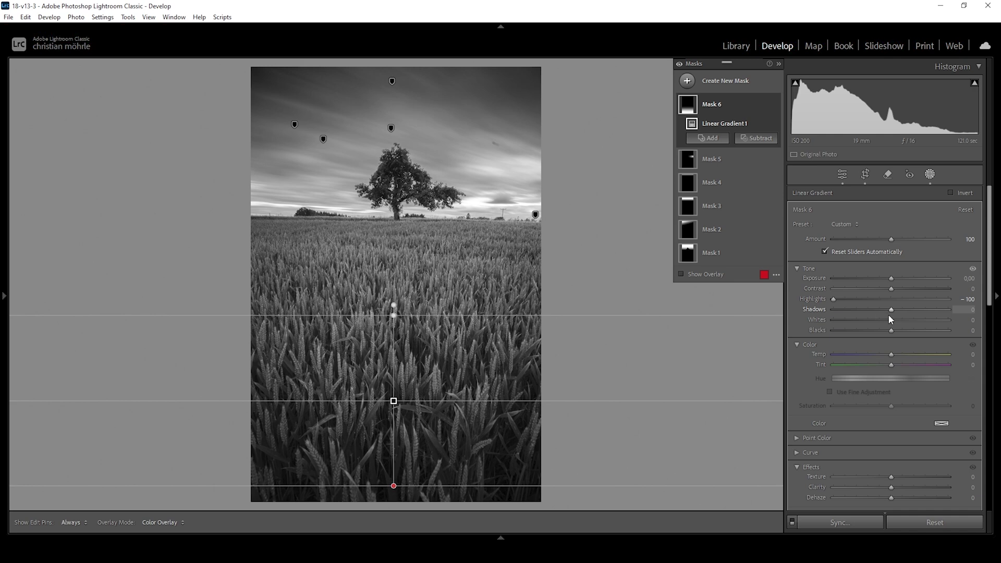
drag(891, 310, 907, 290)
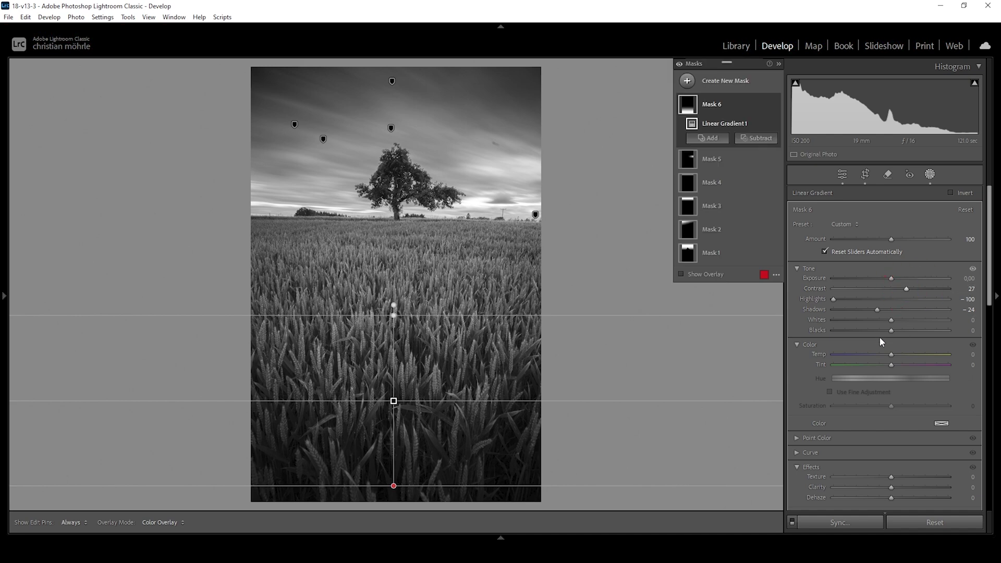
drag(891, 330, 891, 326)
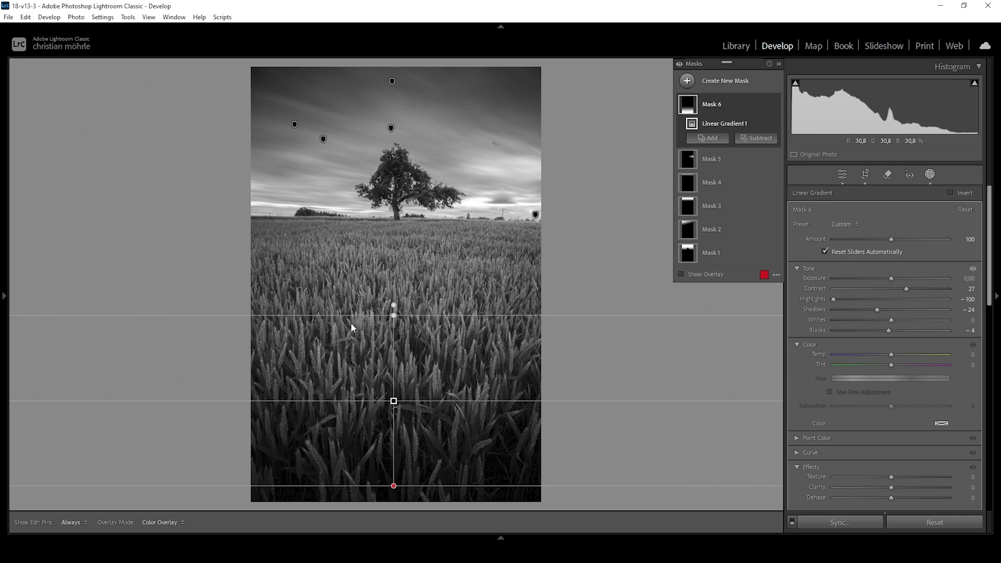
- Add a linear gradient mask over the wheat field, subtracting a large radial ellipse around the tree
click(686, 81)
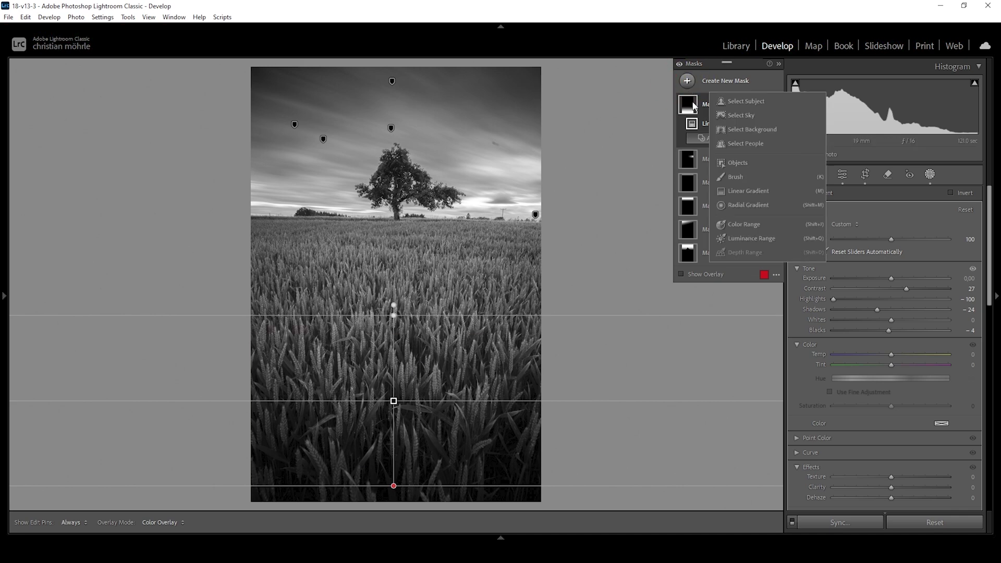
click(737, 190)
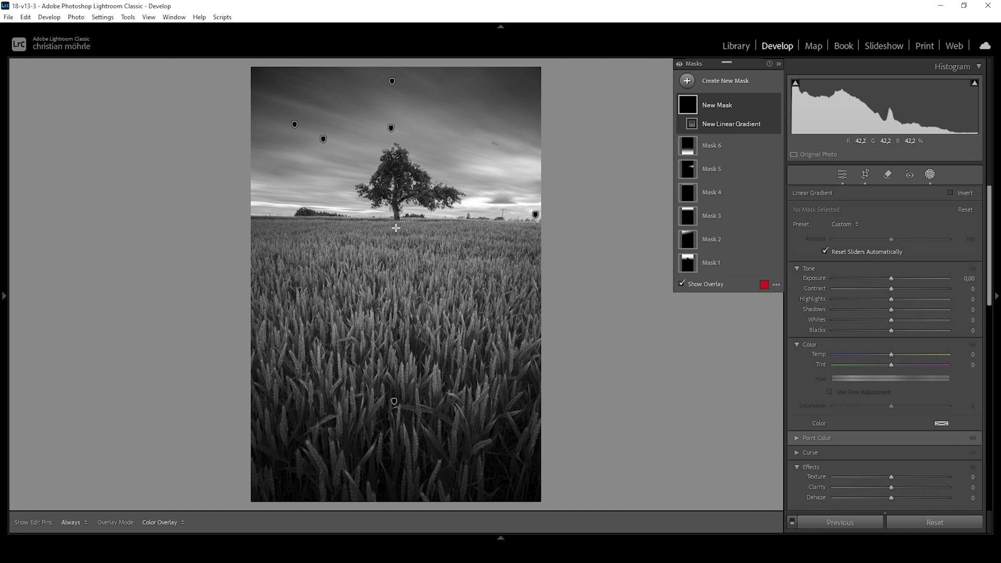
drag(396, 228, 397, 210)
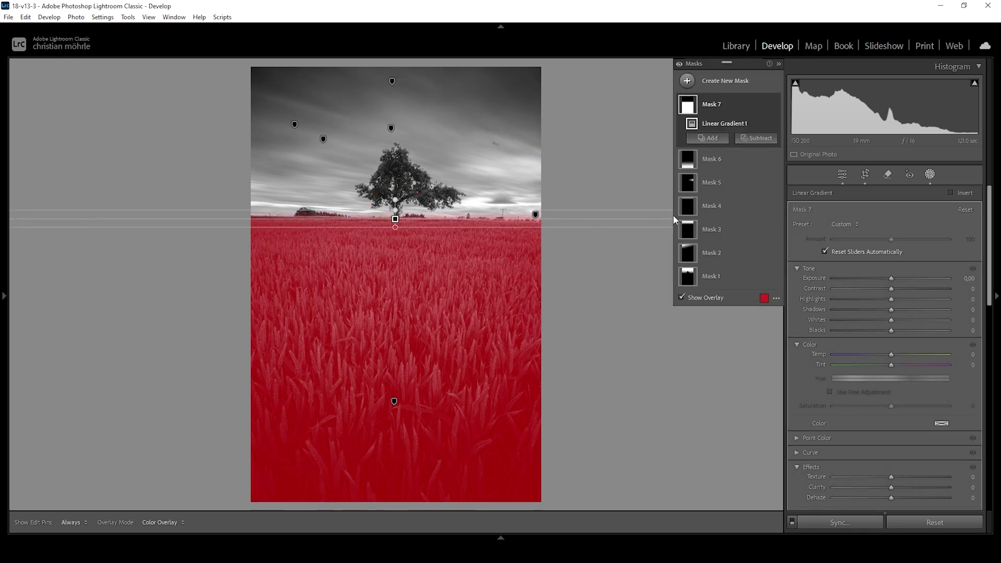
click(755, 138)
click(774, 266)
drag(395, 210, 533, 388)
drag(397, 397, 396, 433)
drag(532, 219, 581, 209)
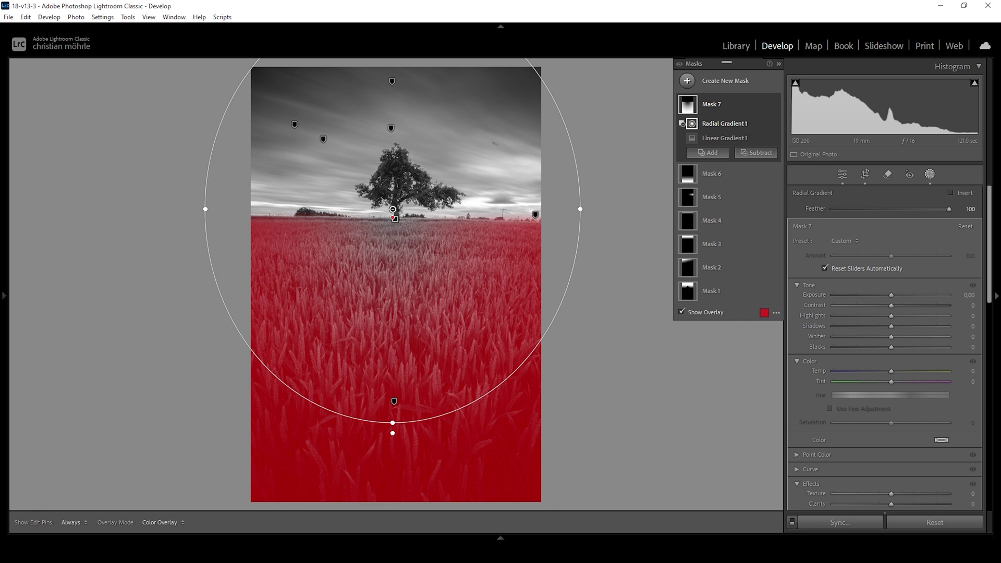
- Darken the masked field with Exposure −1.00 and Blacks 5, comparing the mask off and on
drag(887, 296, 877, 293)
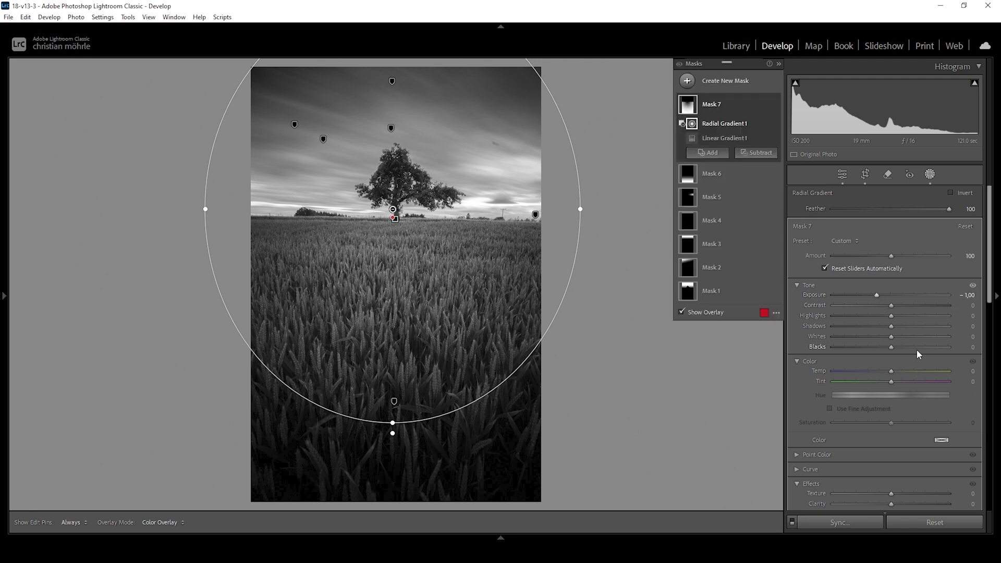
drag(891, 349, 895, 350)
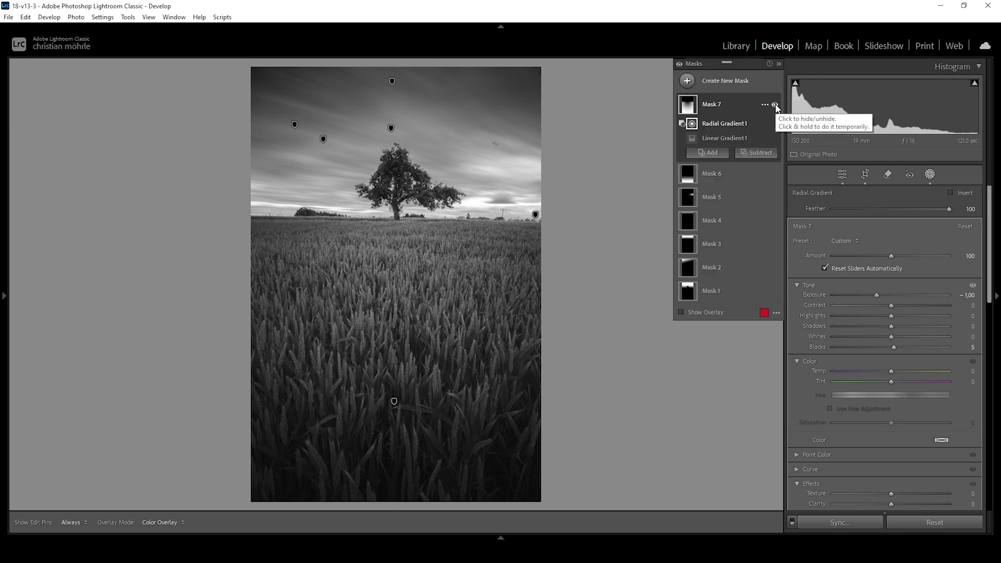
click(775, 104)
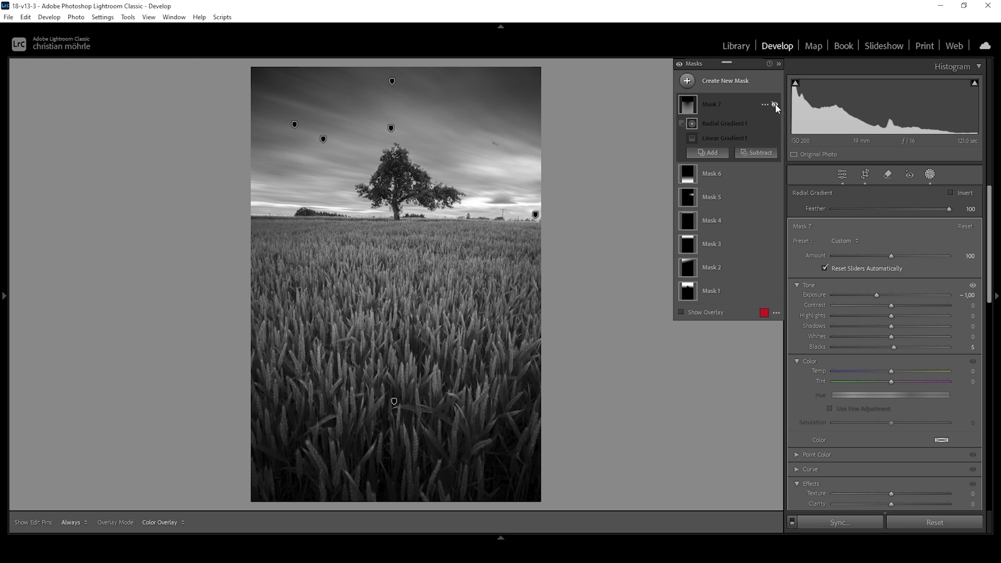
click(775, 105)
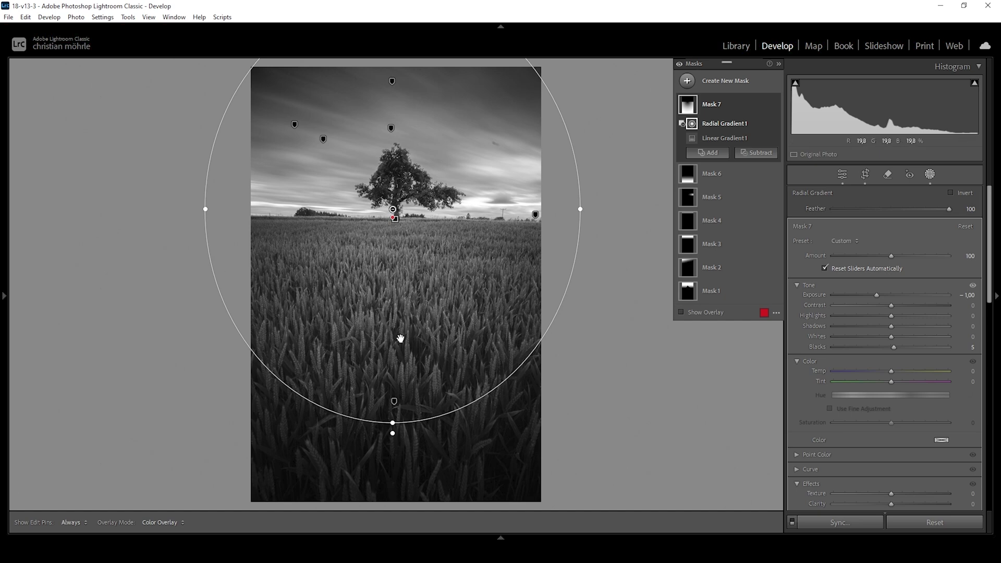
click(688, 81)
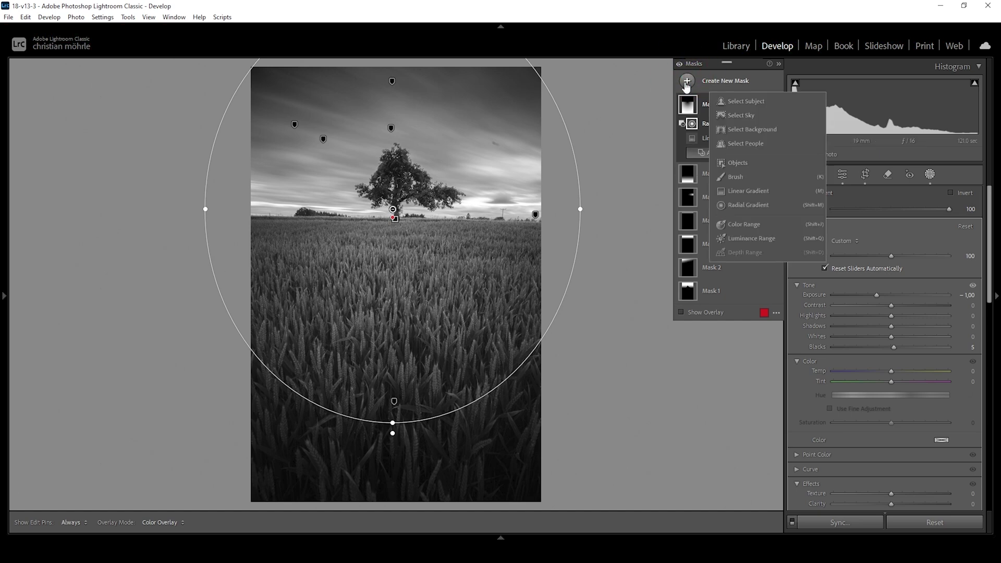
- Box the tree with a rectangle Objects mask and lift its Shadows to 39
click(749, 163)
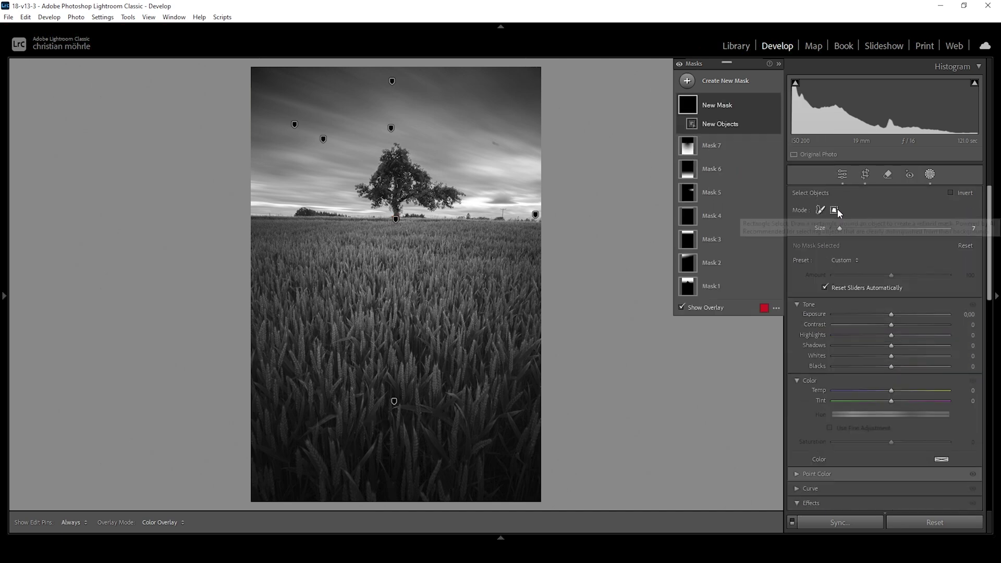
click(836, 211)
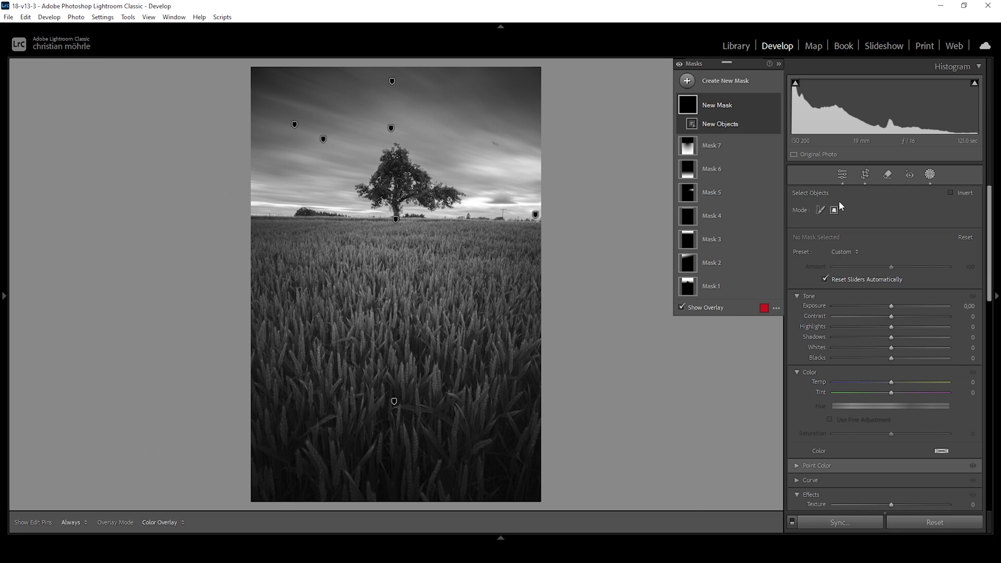
drag(345, 219, 469, 133)
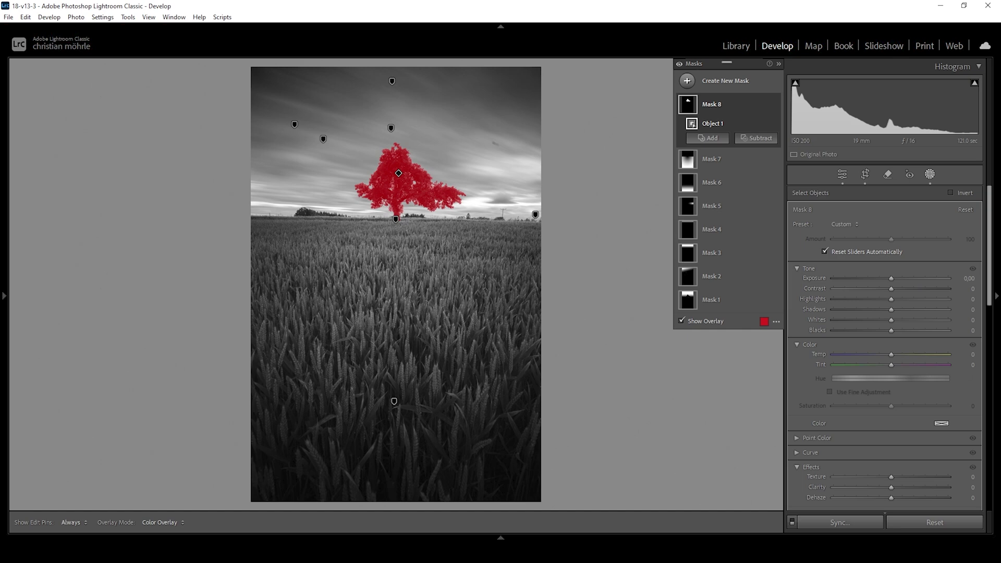
drag(900, 309, 914, 310)
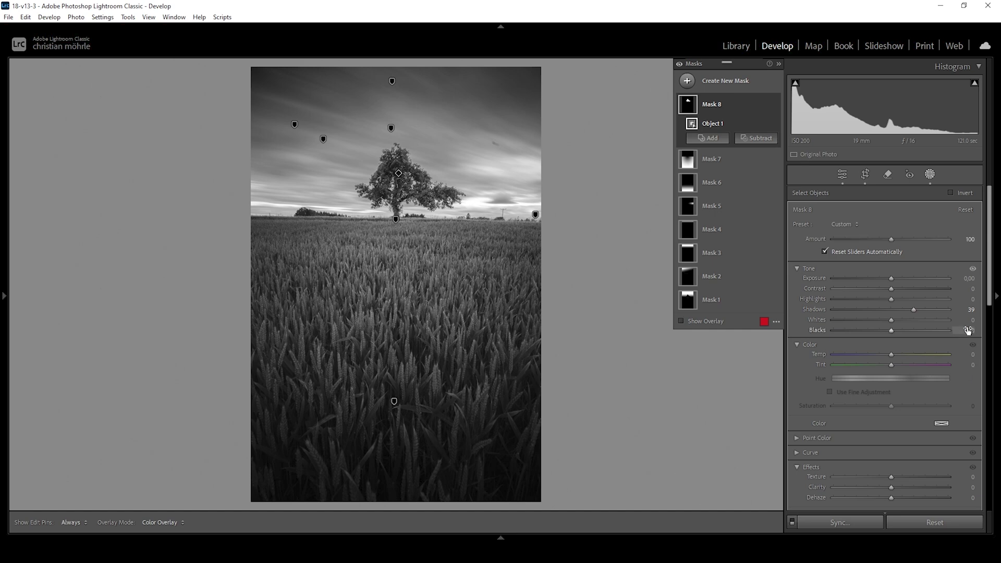
click(690, 80)
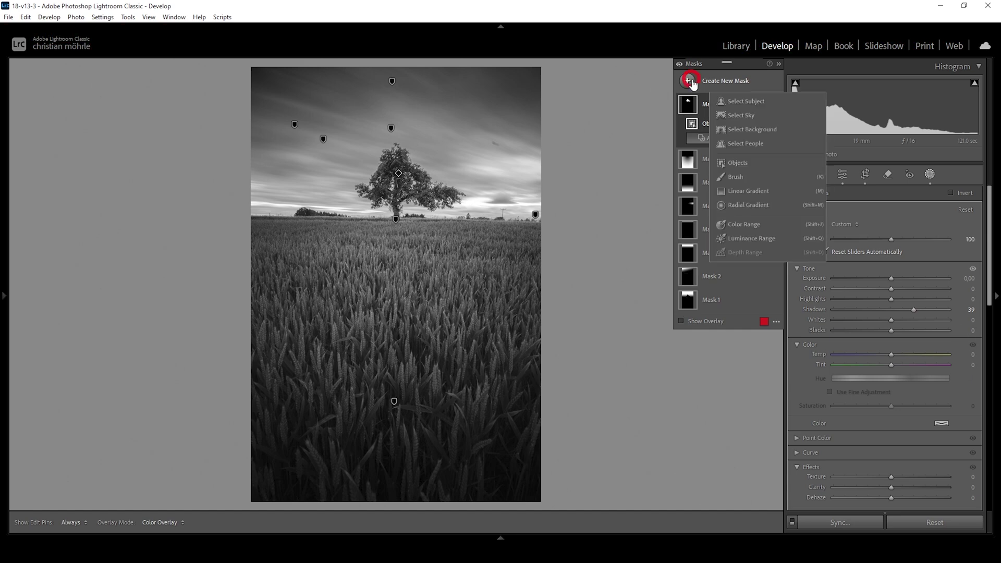
- Build a luminance-range mask from the bright wheat tones, subtracting a linear gradient over the sky
click(752, 240)
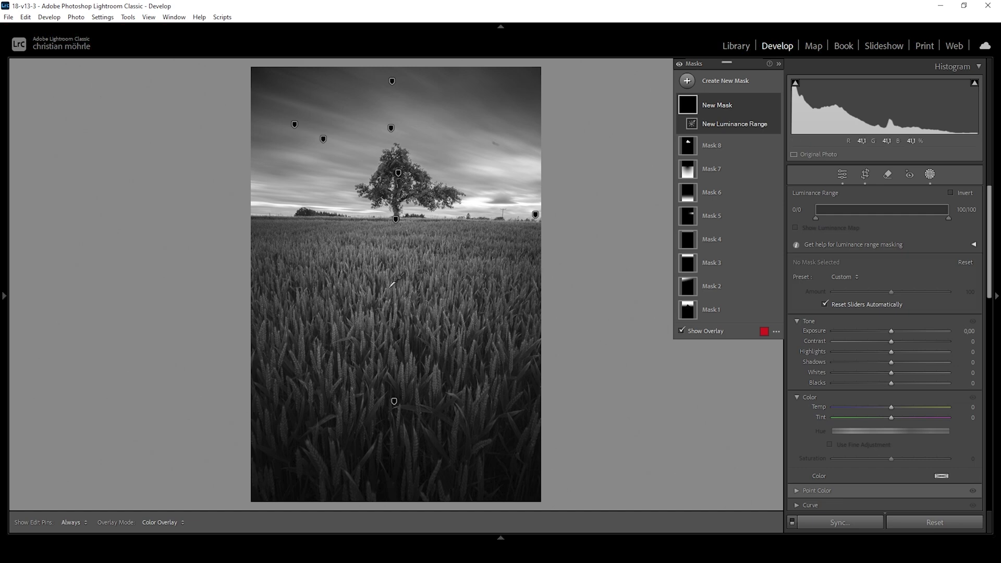
click(391, 286)
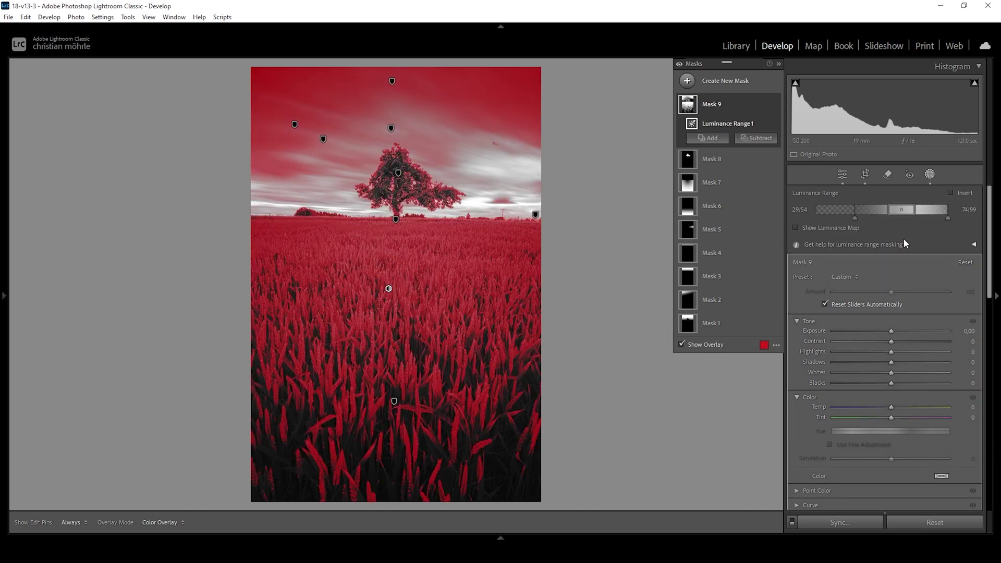
drag(917, 211, 883, 214)
click(757, 137)
click(776, 251)
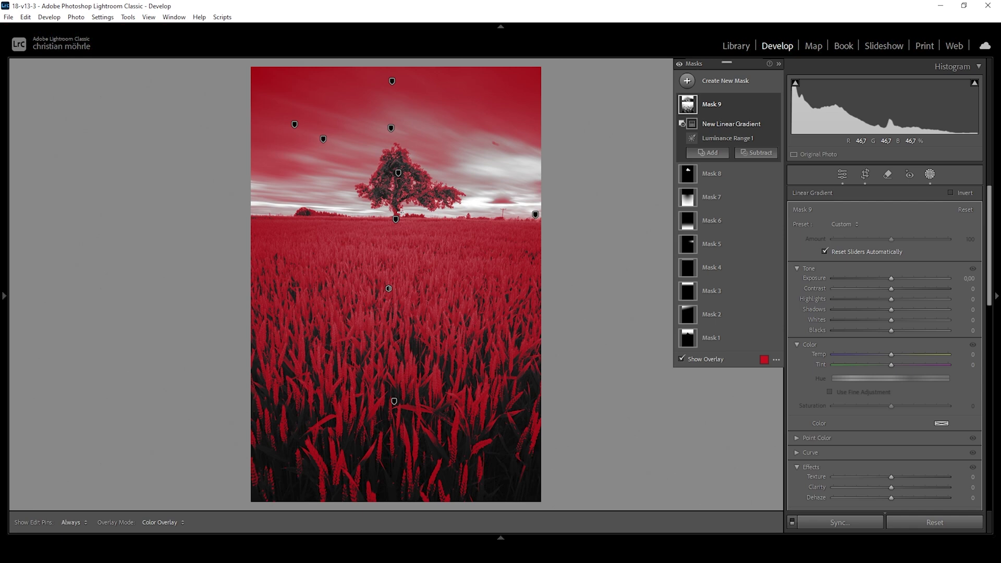
drag(401, 213, 400, 231)
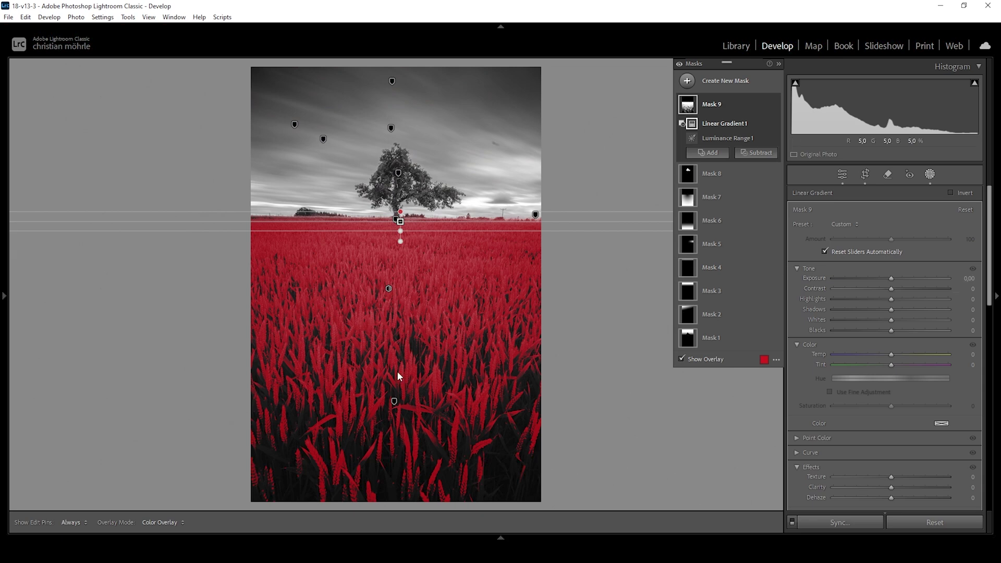
- Set the field mask to Highlights 100, Whites 52 and Clarity 7
click(894, 299)
drag(936, 300, 985, 304)
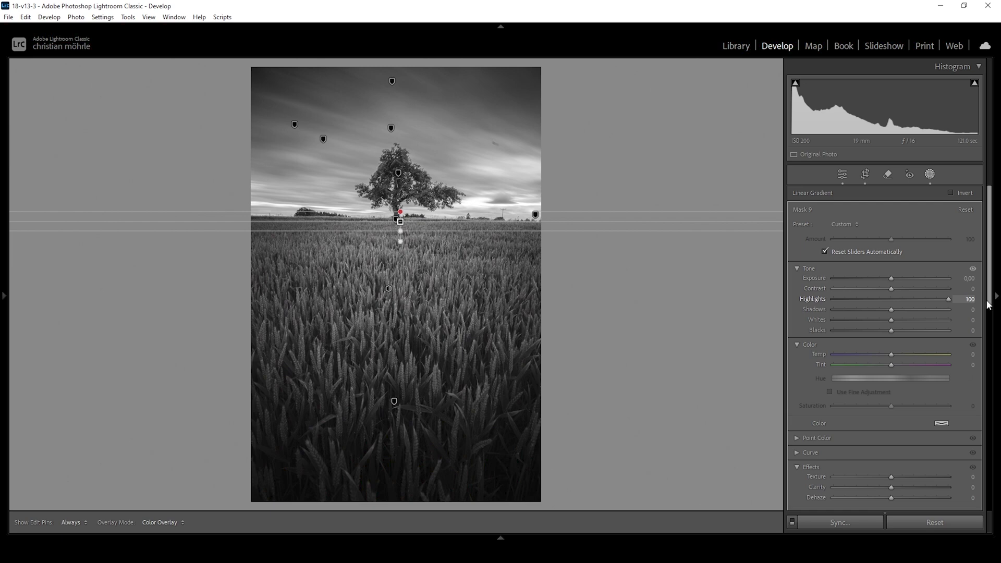
click(893, 325)
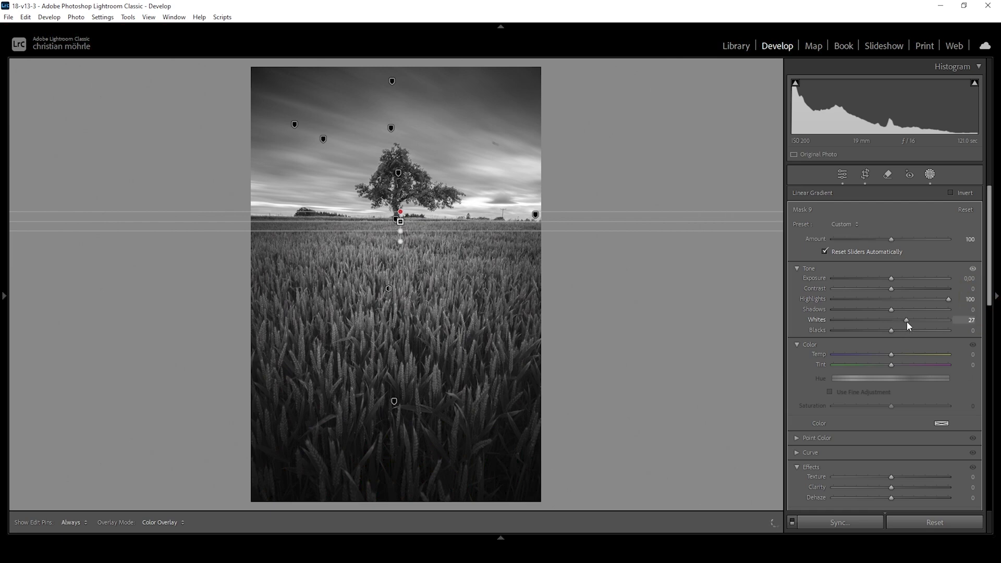
drag(906, 322, 937, 324)
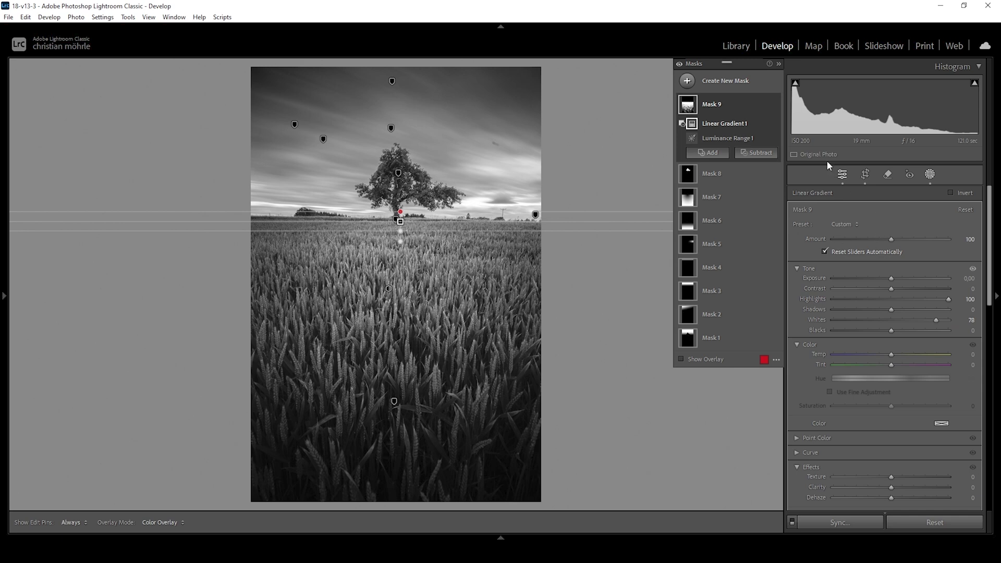
click(776, 106)
click(775, 106)
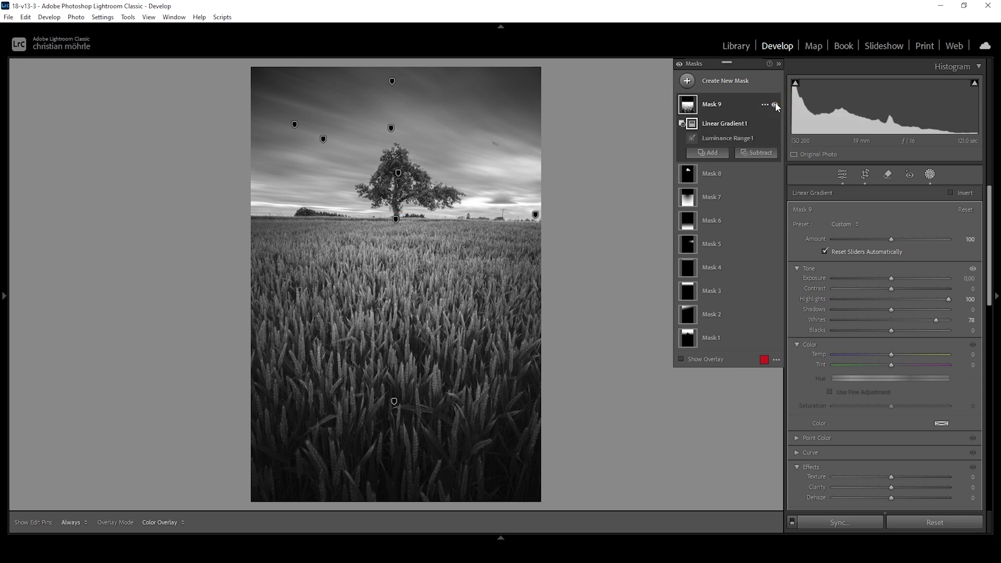
click(935, 321)
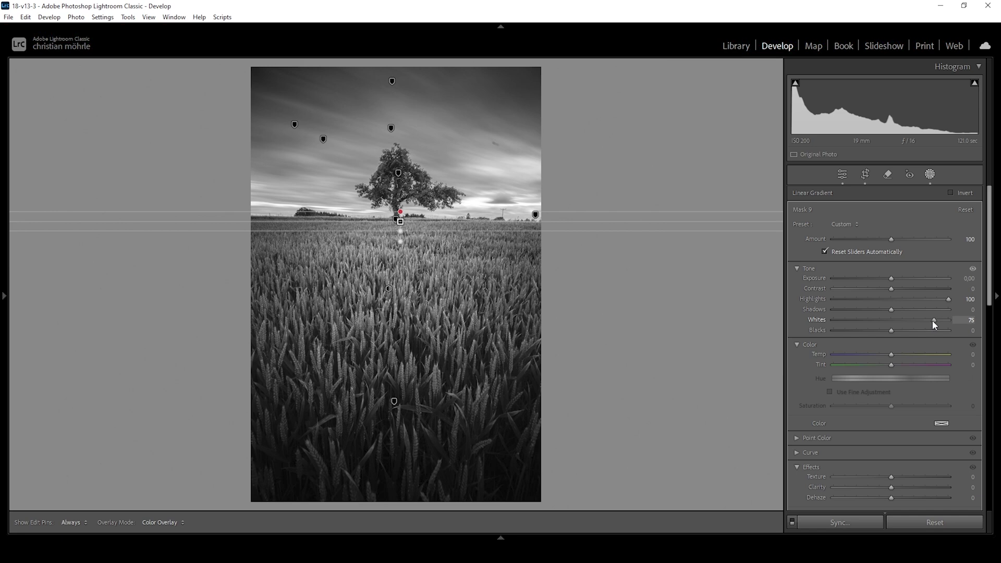
drag(922, 324, 916, 318)
scroll(891, 421, down, 5)
drag(892, 283, 897, 287)
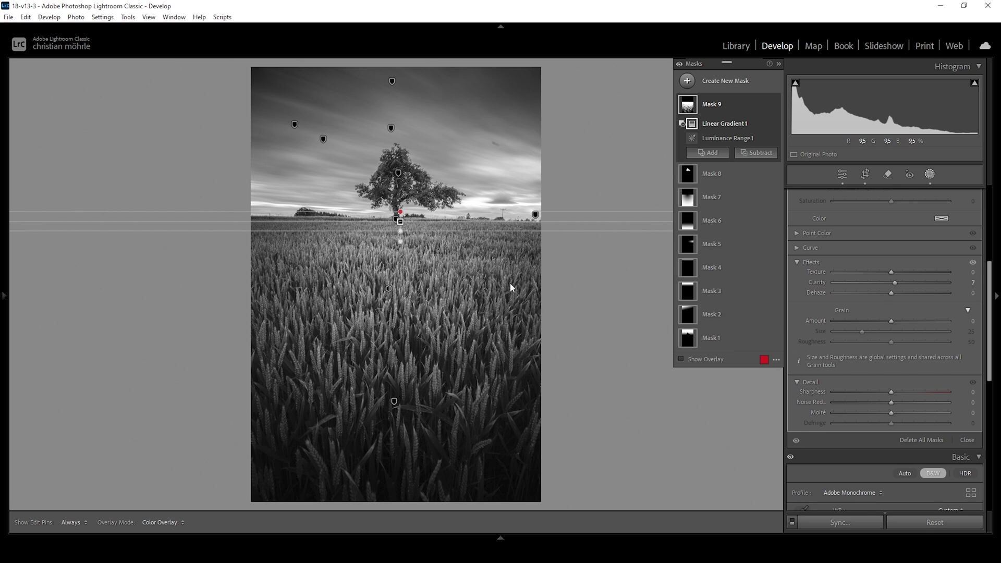
- Create a sky mask and subtract a linear gradient dragged down from the treetop
click(687, 81)
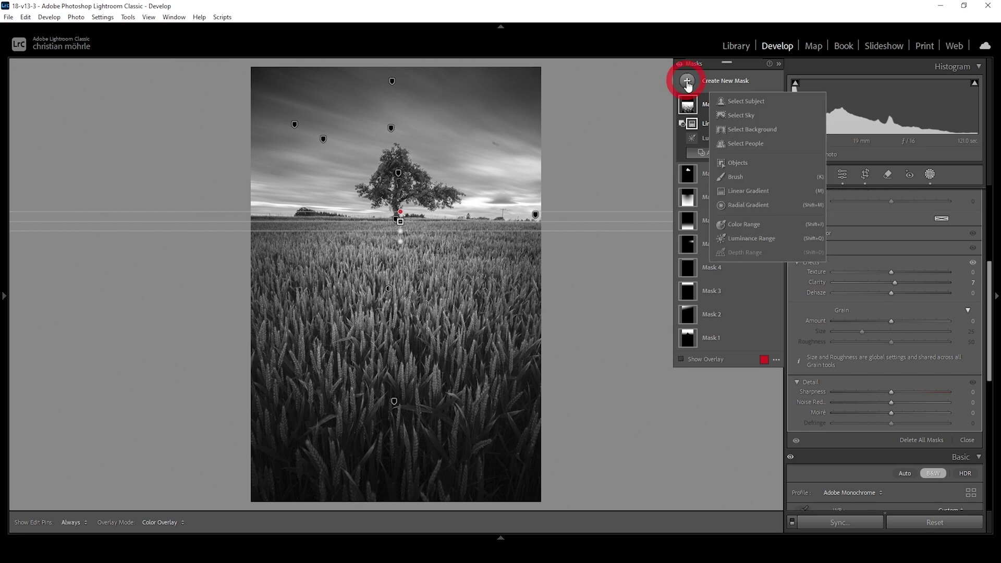
click(733, 116)
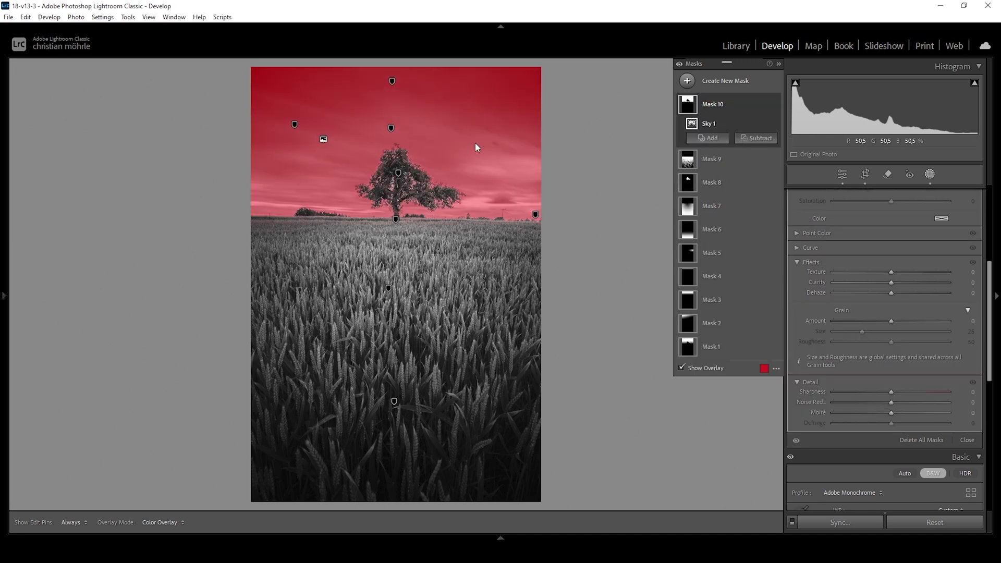
click(751, 146)
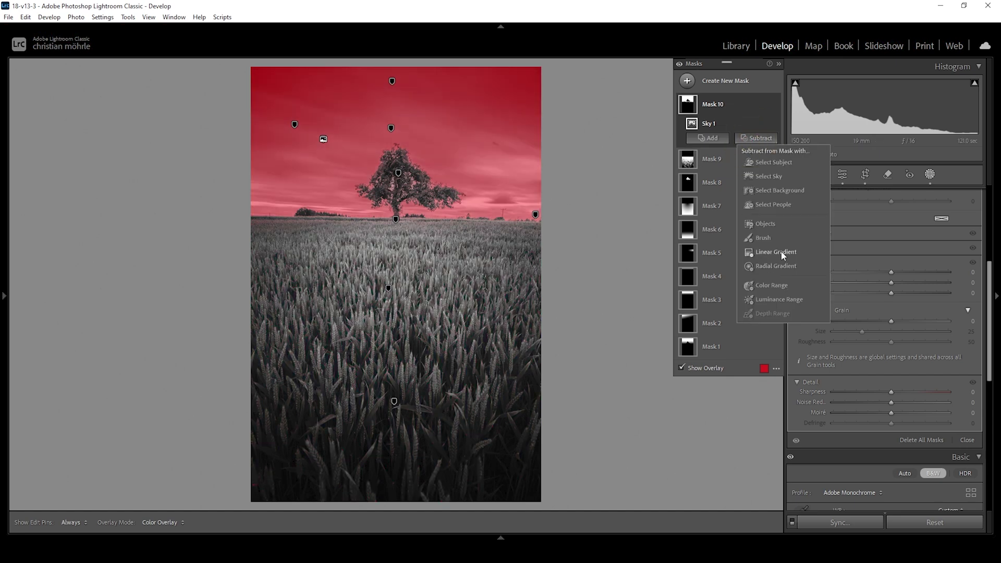
key(alt+m)
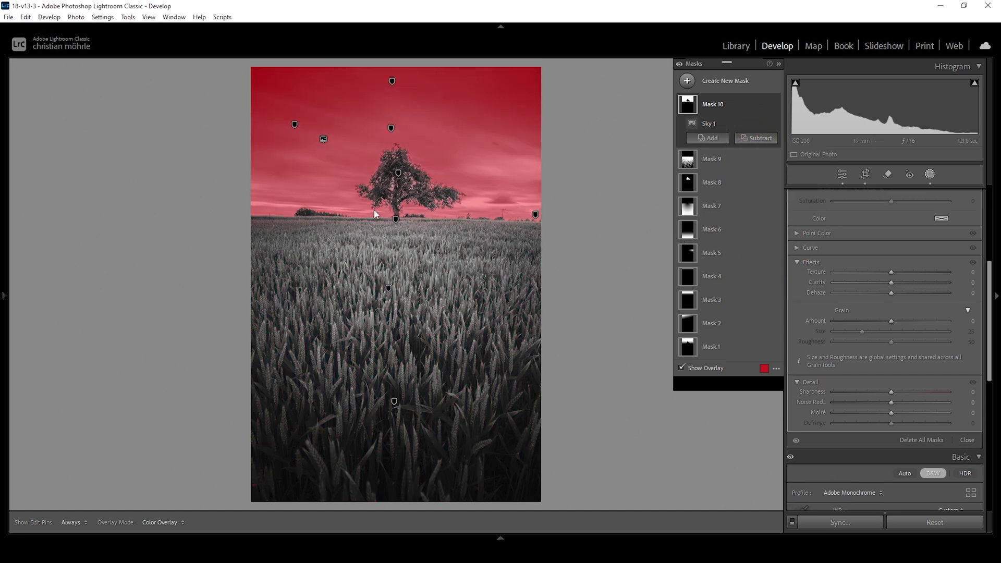
drag(425, 140, 359, 365)
drag(425, 140, 419, 171)
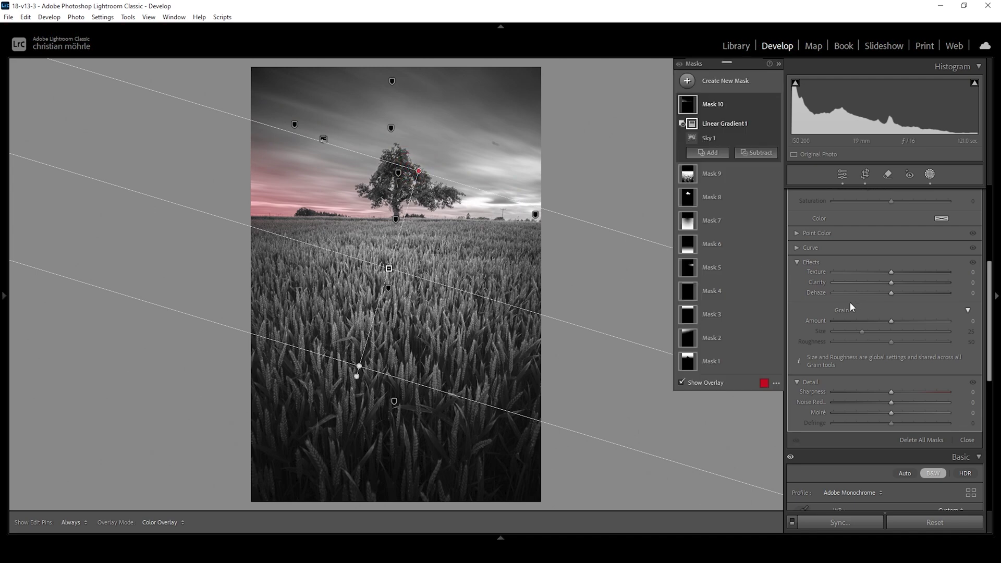
- Raise the masked sky's Whites to 67
scroll(913, 272, up, 5)
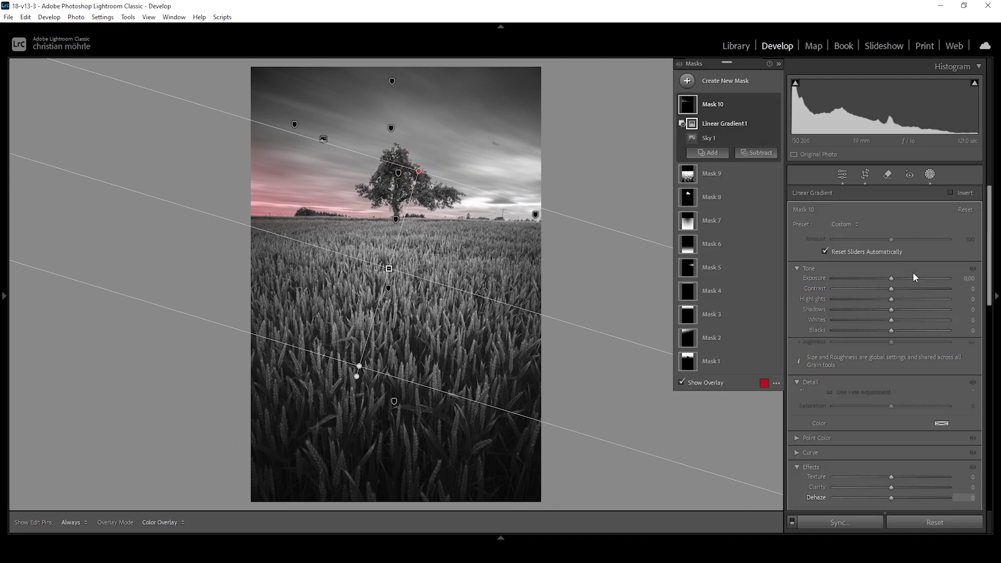
drag(892, 320, 911, 323)
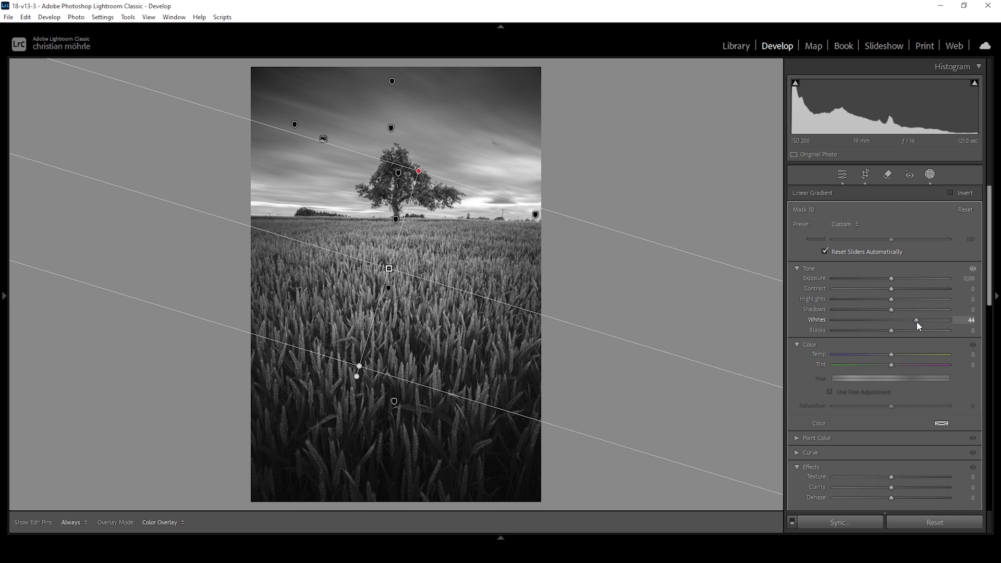
drag(919, 321, 929, 321)
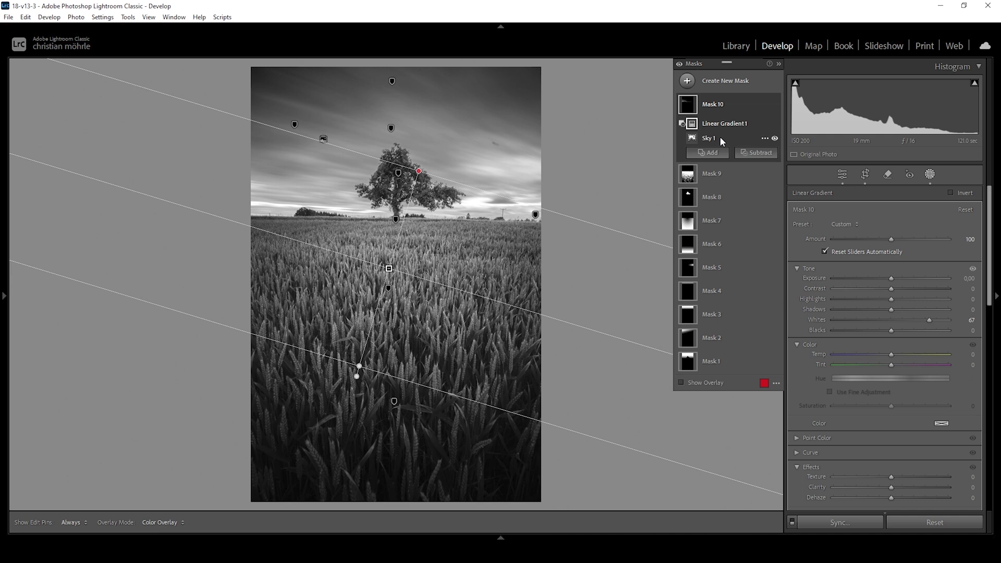
- Compare the mask effect off and on, then return to the global Basic adjustments
click(679, 64)
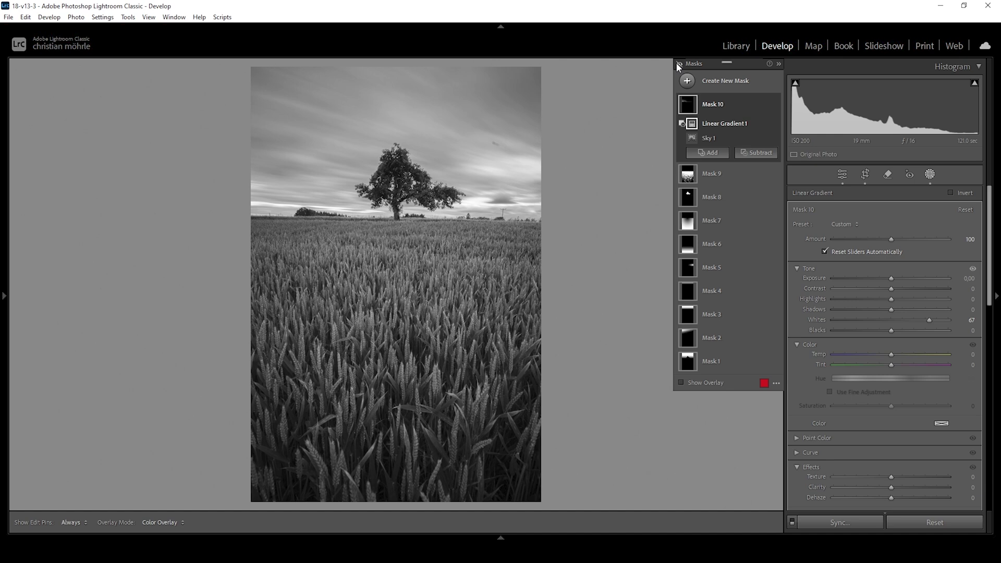
click(677, 63)
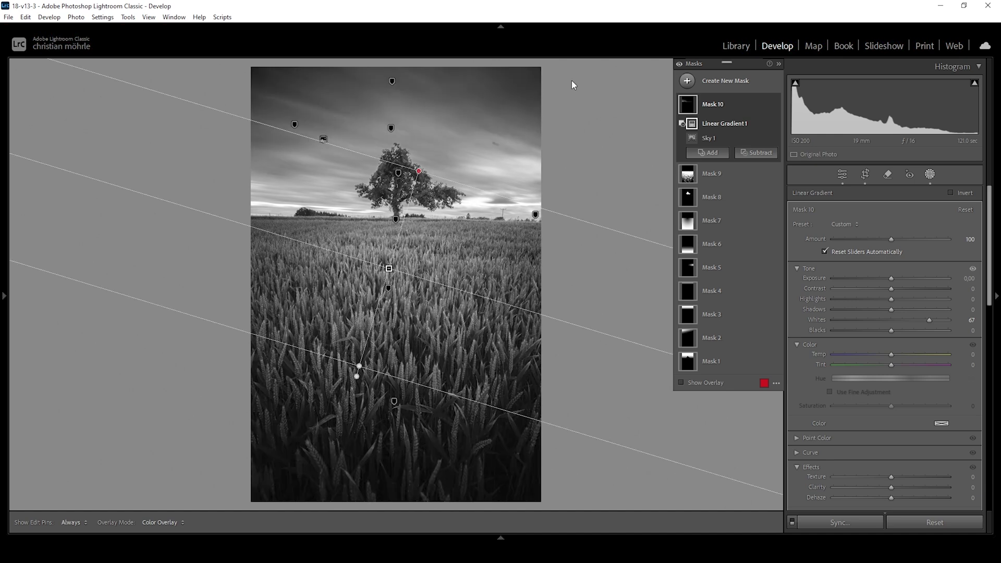
click(843, 175)
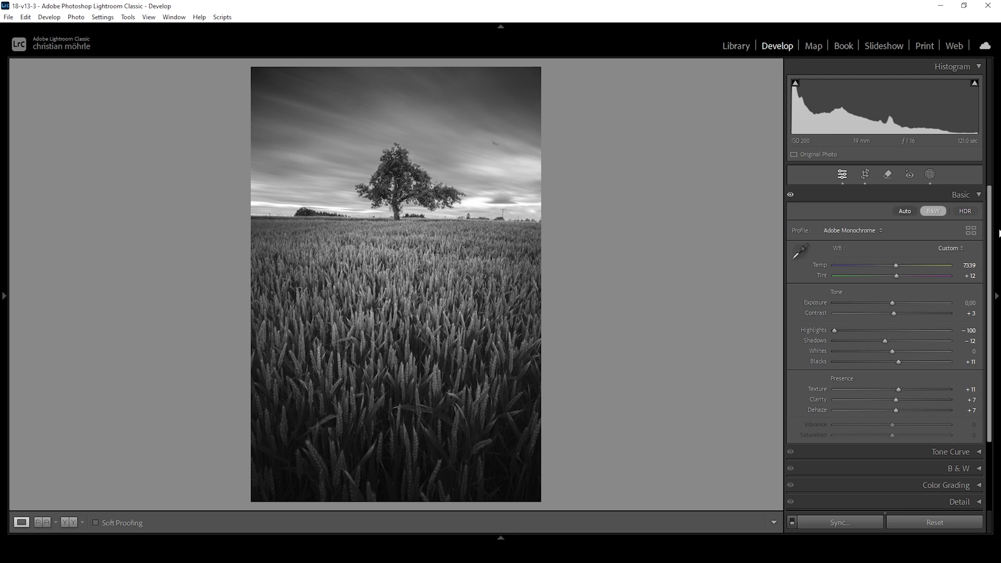
- In the B&W mix, set Yellow to +8, Green to +17 and Blue to −10
click(798, 198)
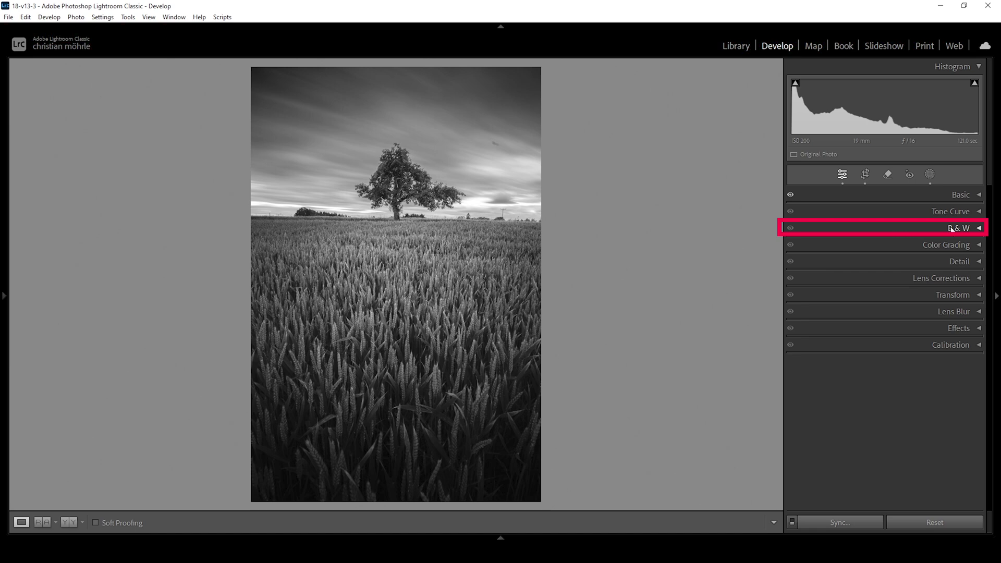
click(980, 228)
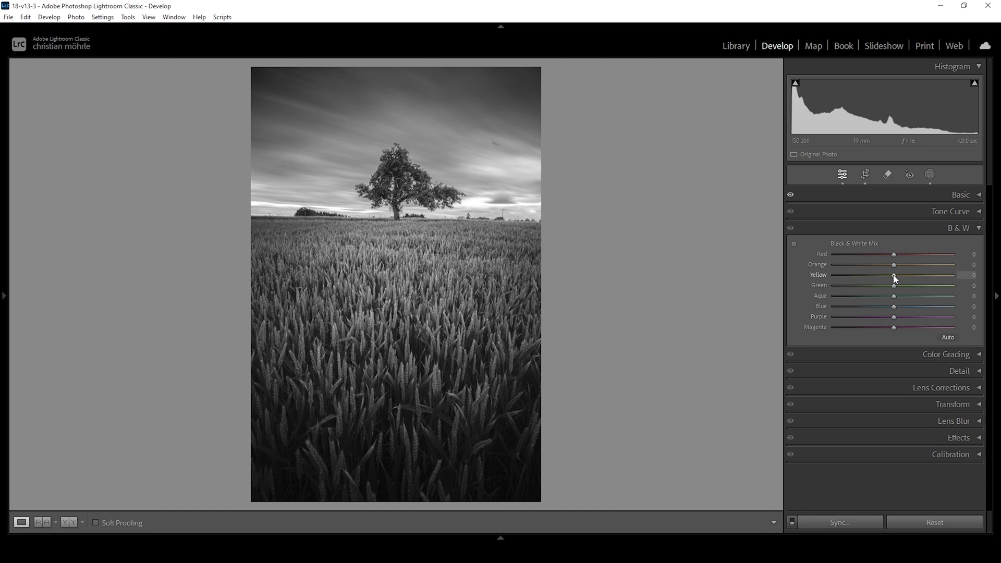
drag(894, 277, 890, 300)
mouse_move(898, 277)
mouse_down()
mouse_move(919, 286)
mouse_move(905, 286)
mouse_up()
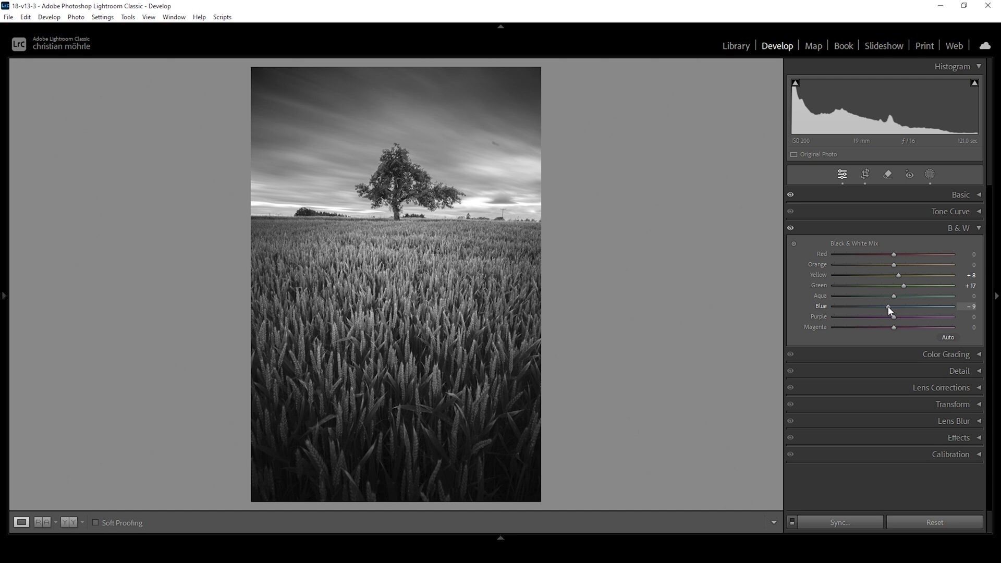
mouse_move(889, 307)
mouse_down()
mouse_move(879, 306)
mouse_move(904, 311)
mouse_move(882, 313)
mouse_move(889, 307)
mouse_up()
click(979, 230)
- Set sharpening to Amount 81, Radius 0.5, Detail 100 and Masking 83
click(972, 261)
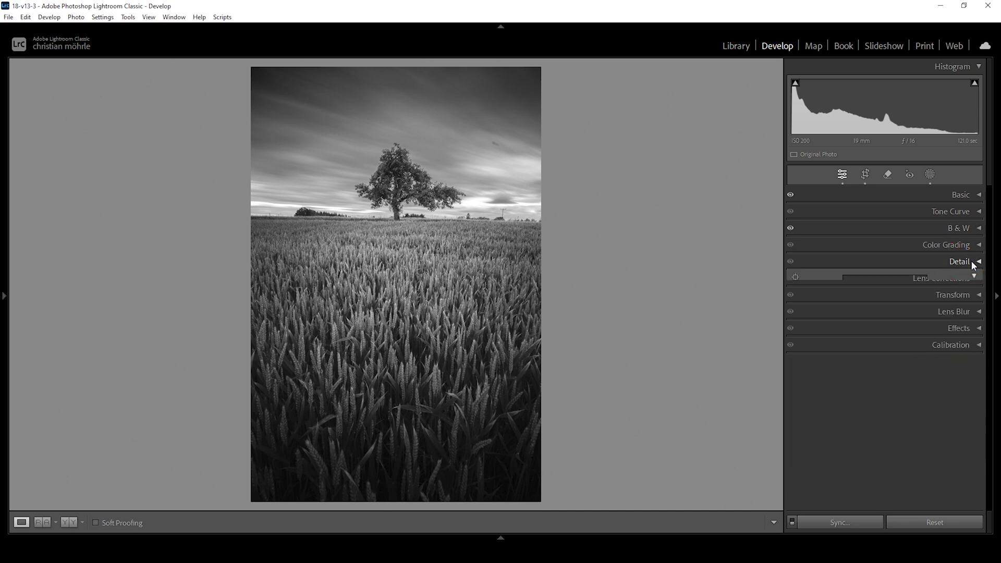
drag(858, 334, 792, 330)
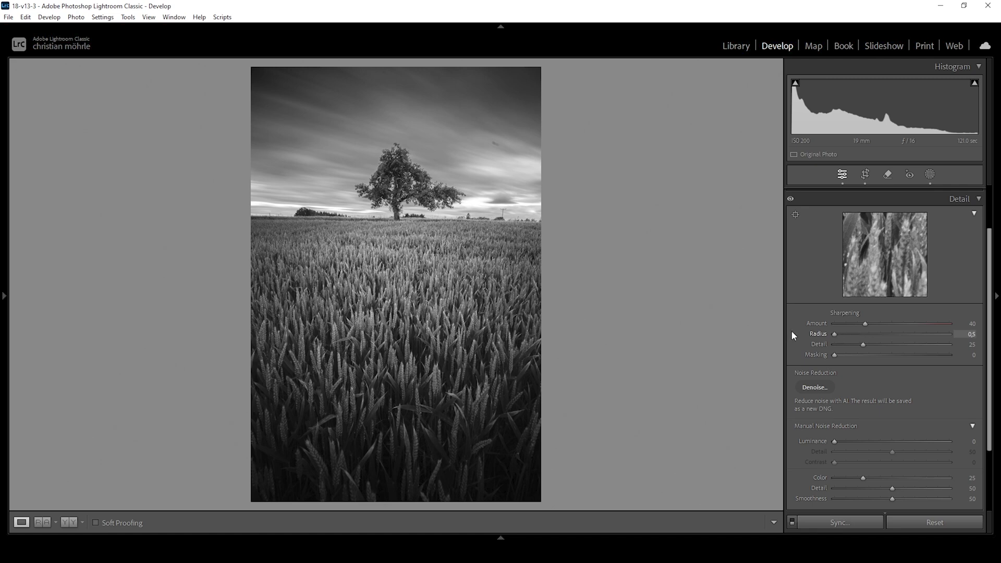
click(877, 345)
drag(891, 348, 989, 346)
drag(840, 354, 931, 359)
drag(884, 323, 892, 323)
- Heal a small blemish in the sky with the Remove tool's Heal mode
click(887, 175)
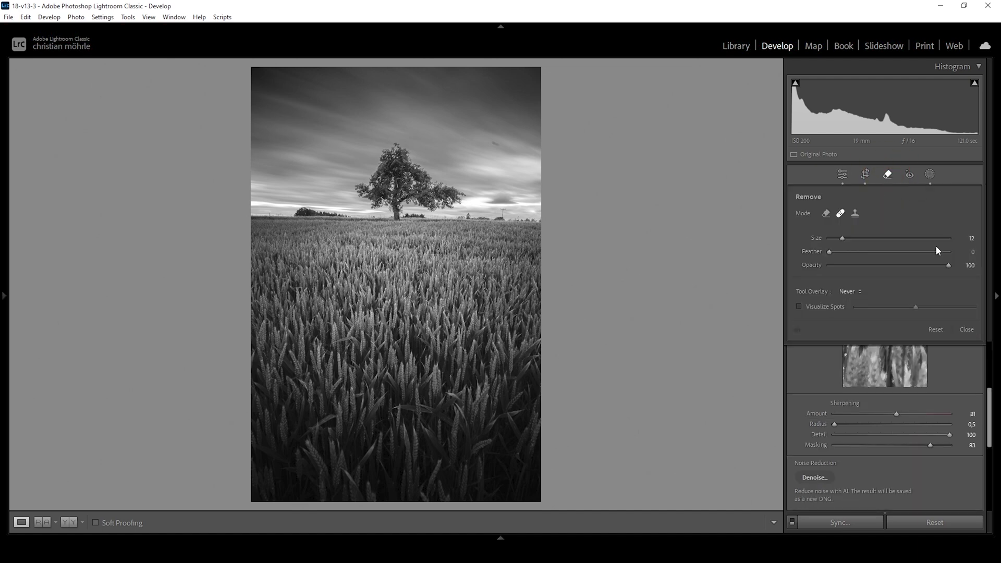
click(840, 215)
scroll(498, 146, down, 5)
click(494, 142)
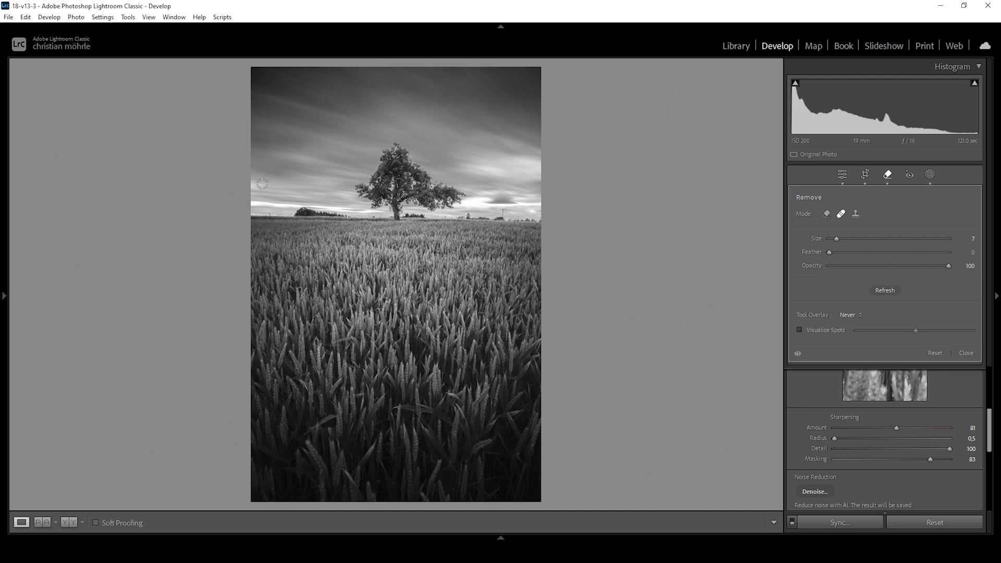
- Erase the distant bushes and small horizon objects beside the tree with Generative AI Remove
click(826, 214)
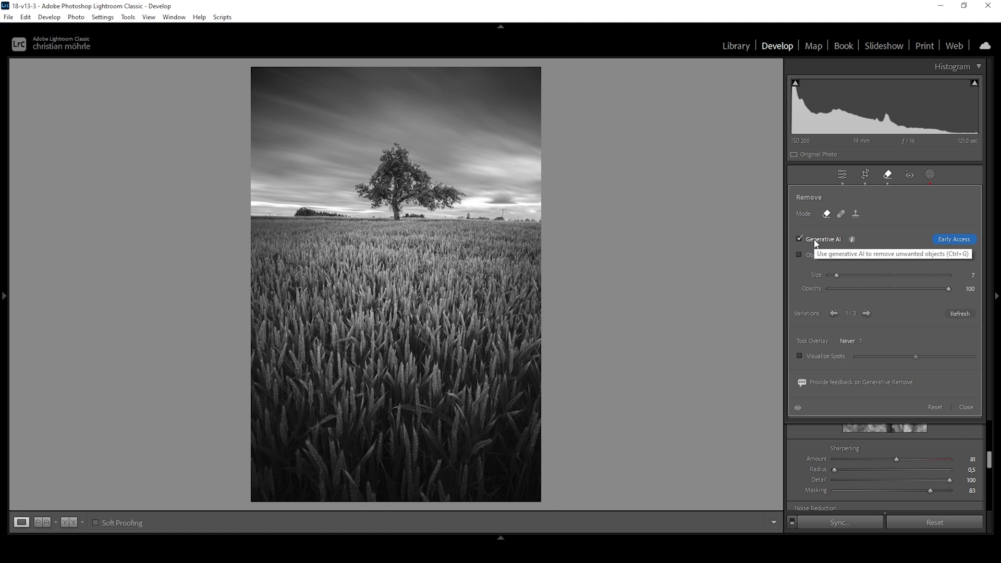
key(Escape)
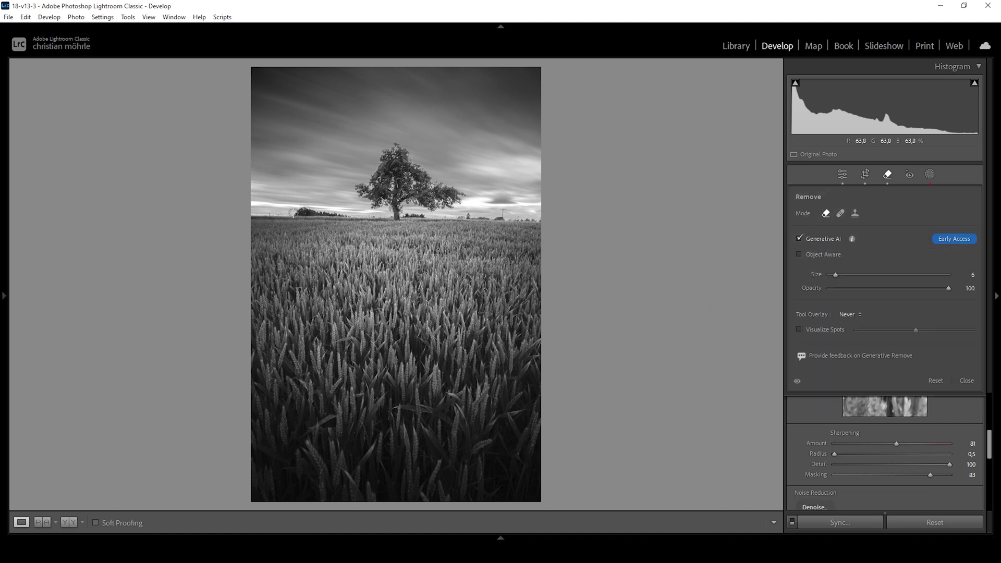
scroll(293, 213, down, 1)
drag(294, 214, 351, 215)
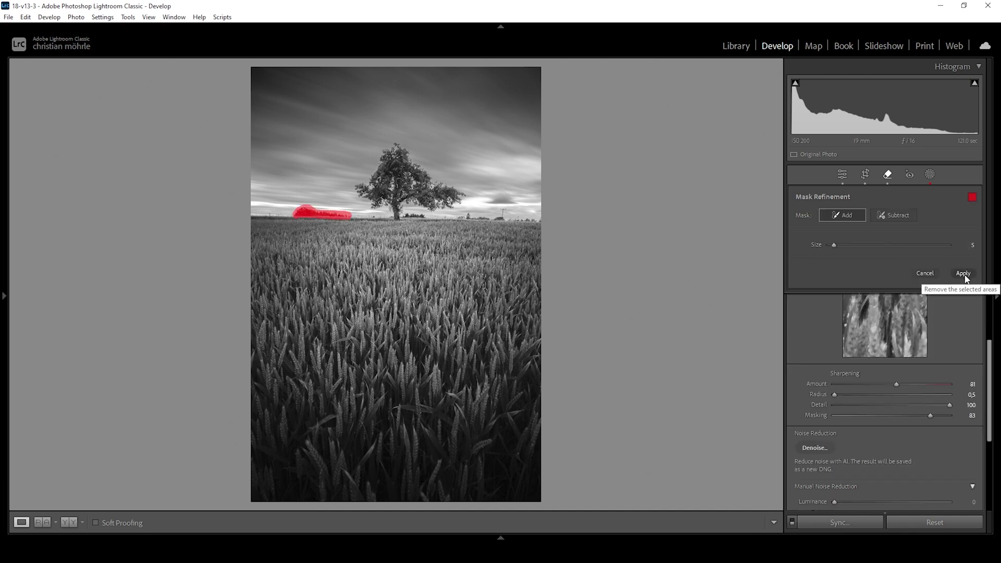
click(964, 273)
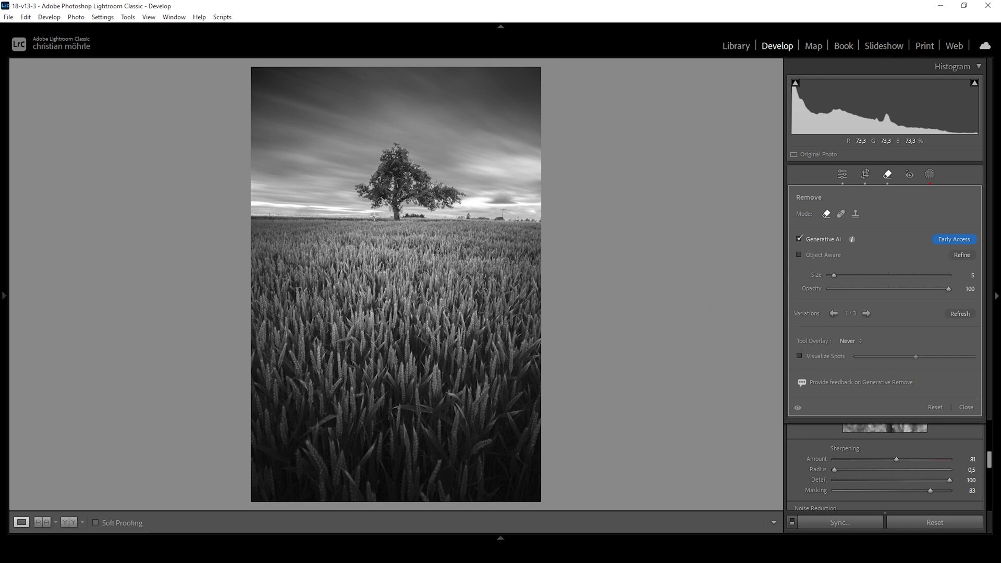
click(374, 216)
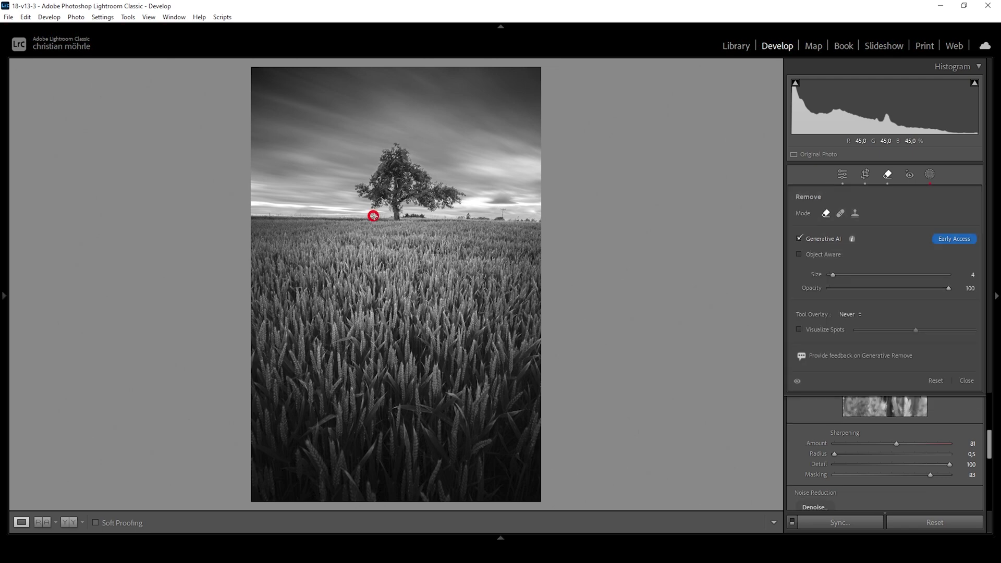
drag(404, 216, 509, 220)
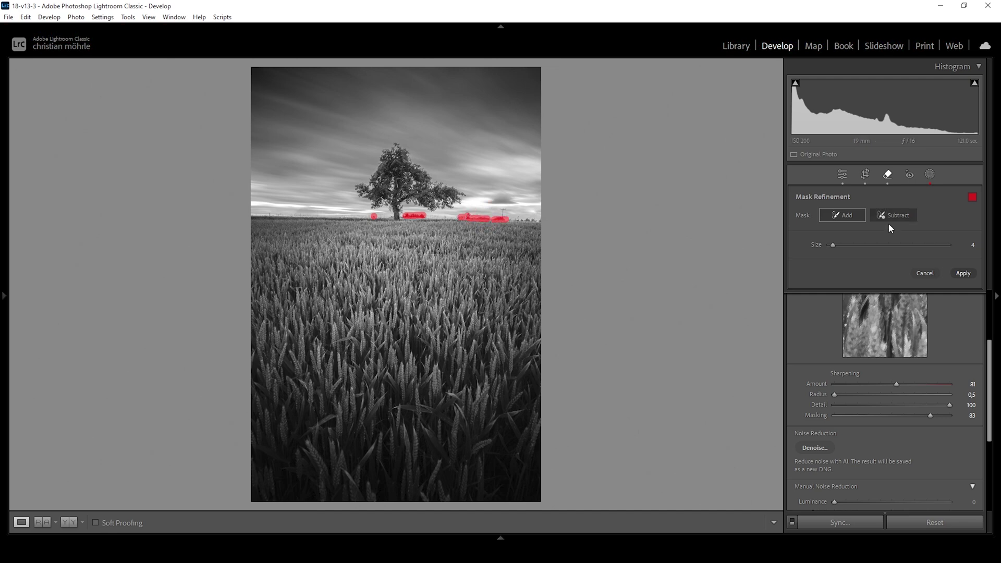
click(963, 274)
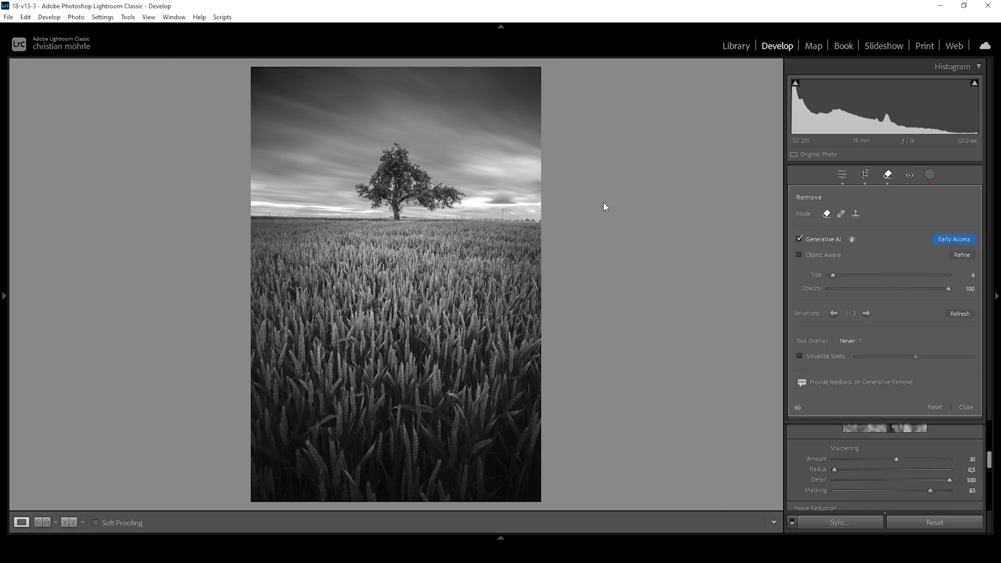